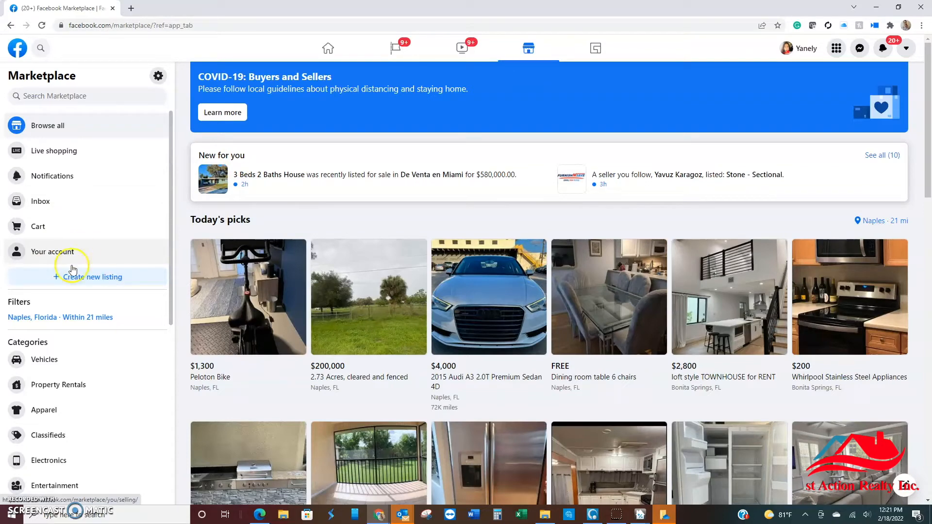
Step: Start a new Home for Sale or Rent listing and add all photos from the Dropbox folder "Pics to post"
left_click(74, 281)
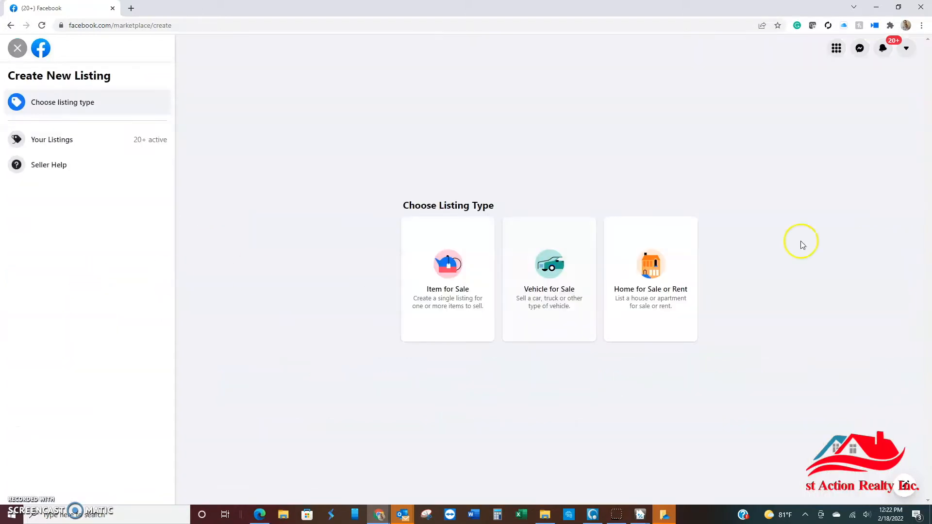
left_click(660, 279)
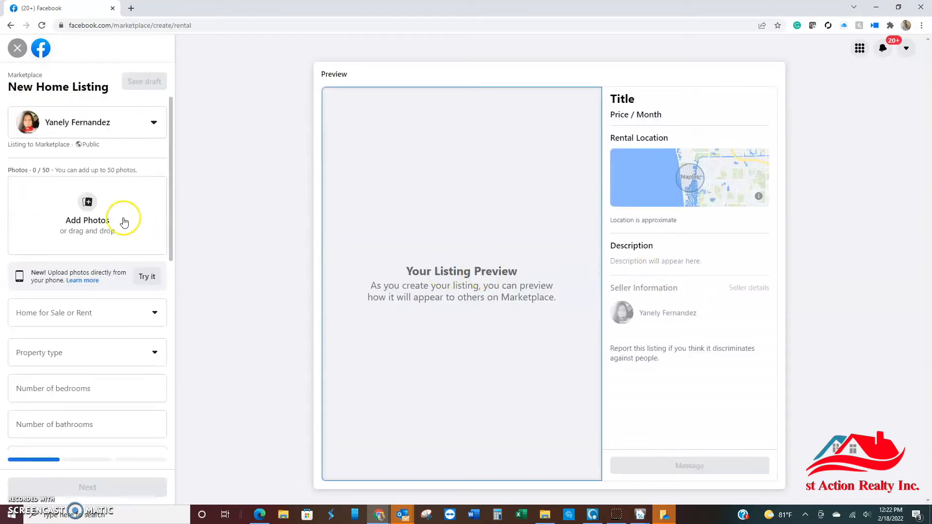
left_click(94, 203)
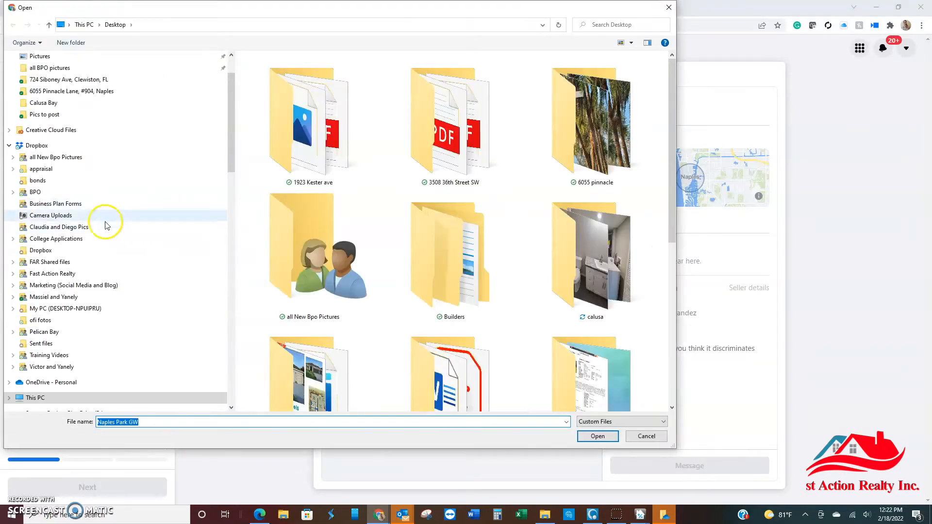
left_click(62, 157)
double_click(327, 262)
left_click(333, 93)
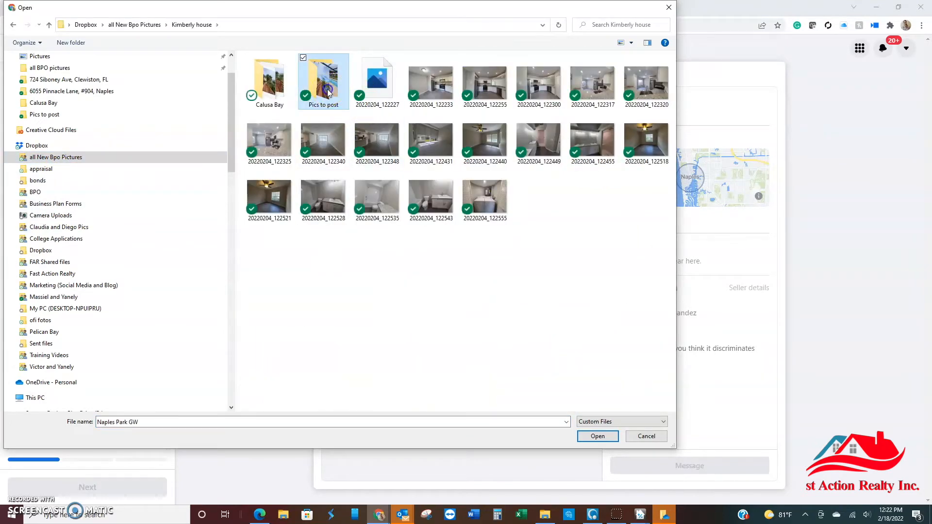
double_click(327, 89)
left_click(327, 89)
key("ctrl+a")
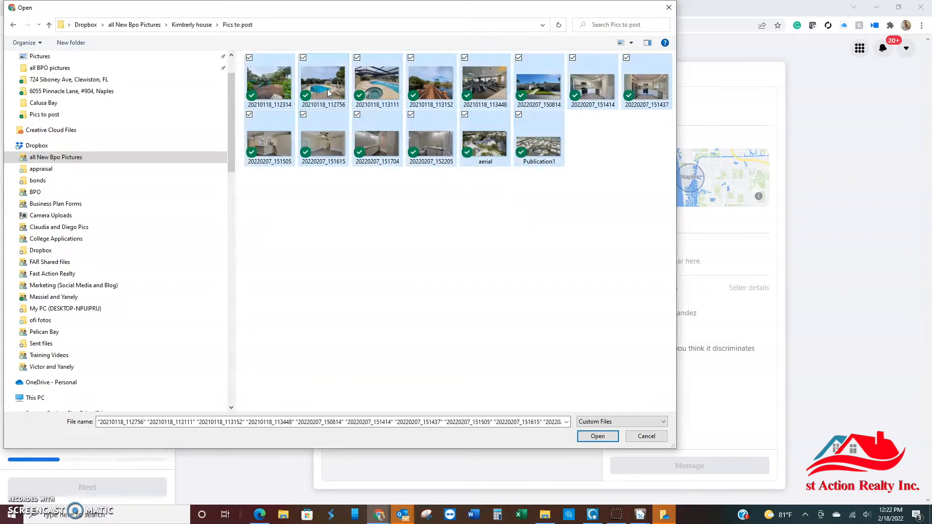
key("Return")
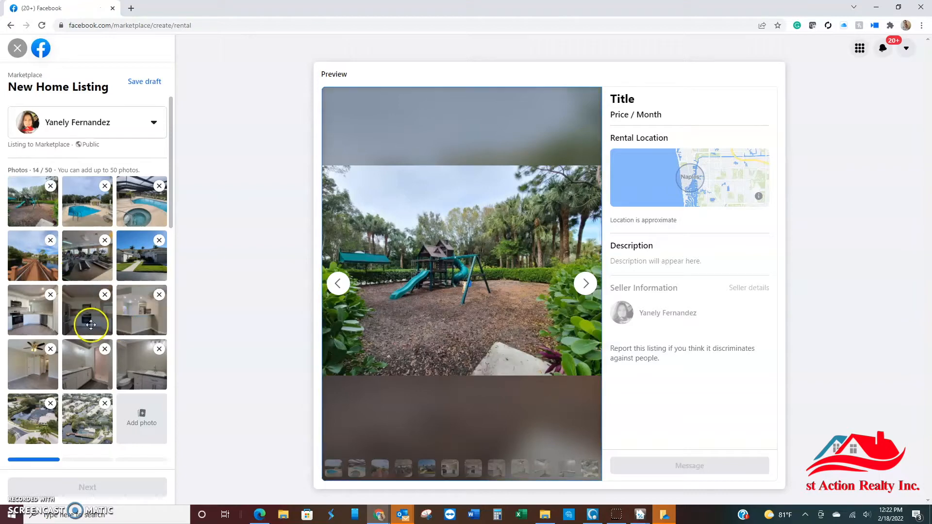
Step: Move the three kitchen photos to the front of the gallery, with the stainless refrigerator view as the cover image
left_click_drag(109, 317, 26, 201)
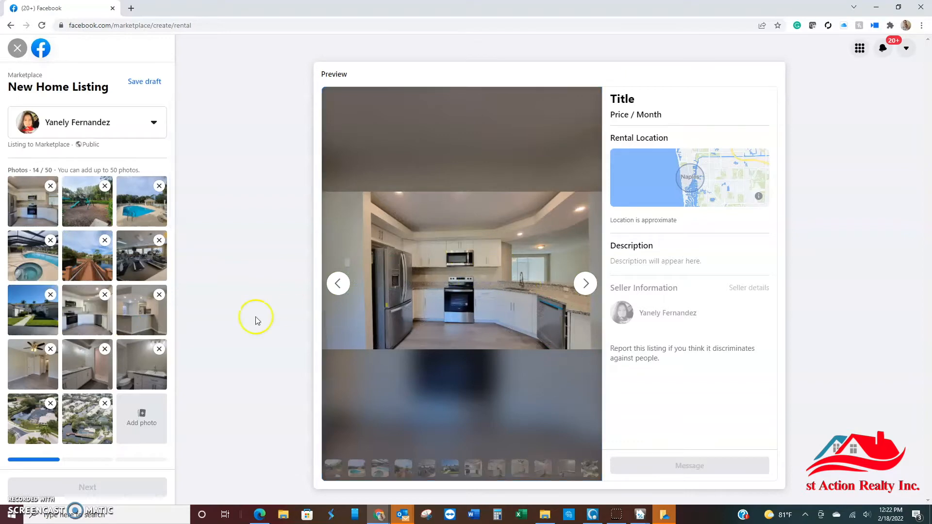
left_click_drag(83, 322, 28, 211)
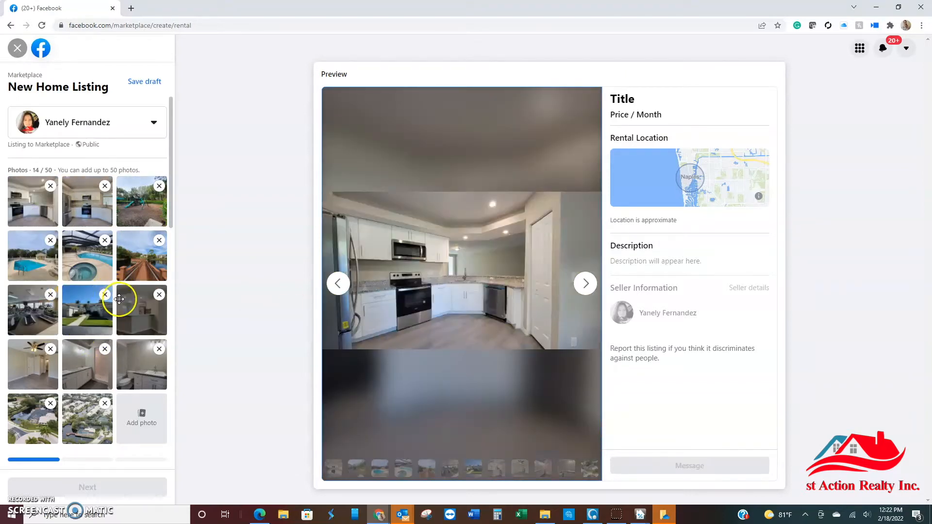
left_click_drag(146, 320, 39, 209)
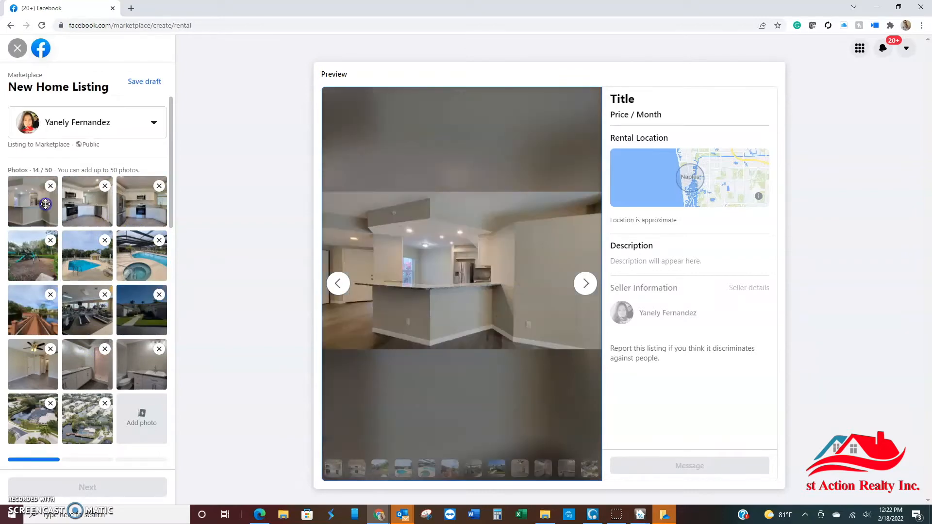
left_click_drag(86, 204, 41, 209)
left_click_drag(144, 207, 47, 209)
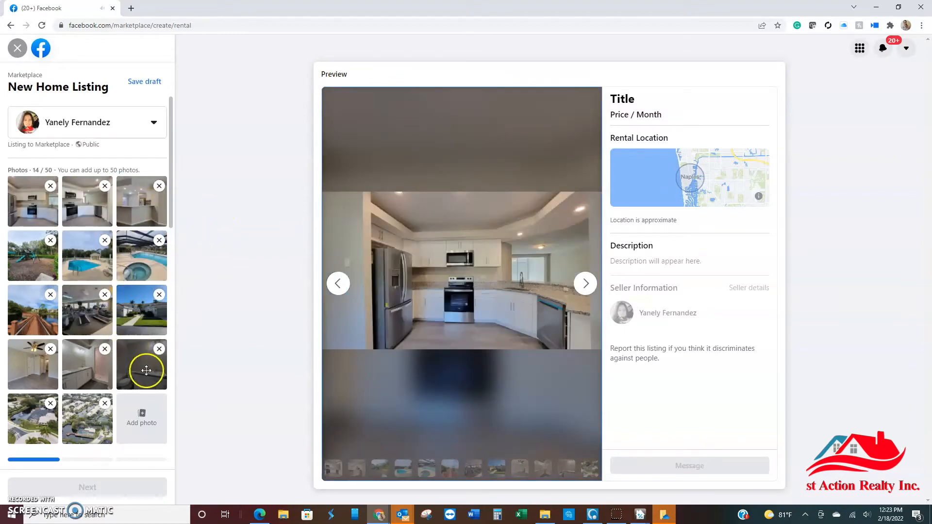
Step: Place the two bathroom photos, the house exterior and the ceiling-fan room right after the kitchen photos
left_click_drag(144, 375, 51, 257)
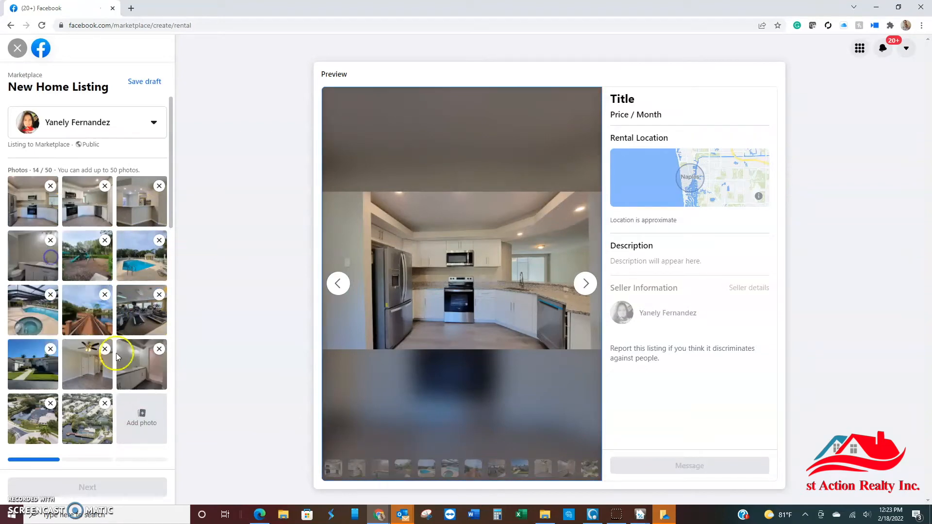
left_click_drag(138, 373, 79, 273)
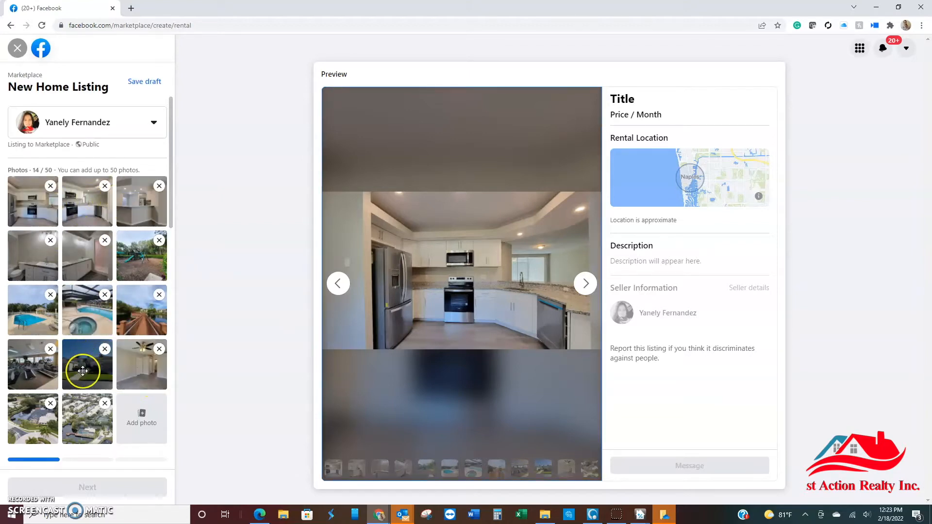
left_click_drag(83, 371, 130, 273)
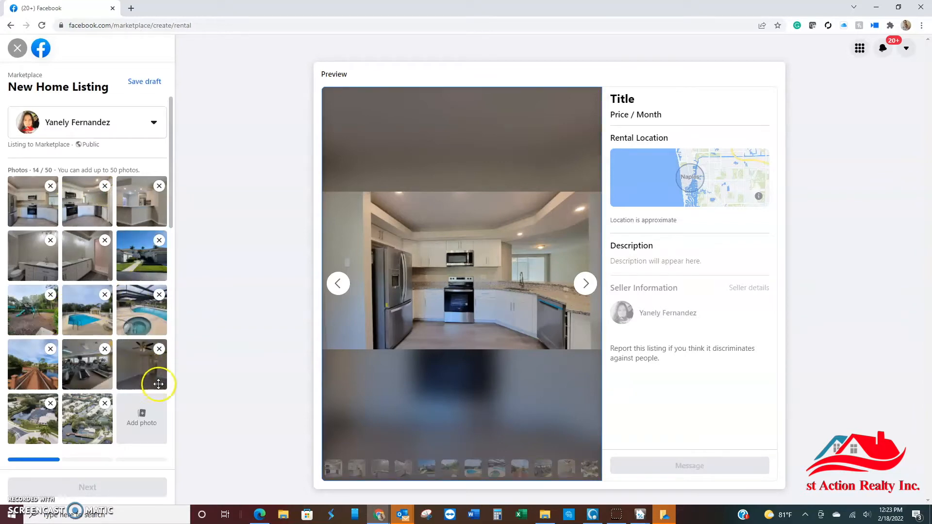
left_click_drag(157, 379, 45, 305)
Step: Try photo 20220204_122325 from the parent folder as the listing's cover image, and remove it again
left_click(145, 418)
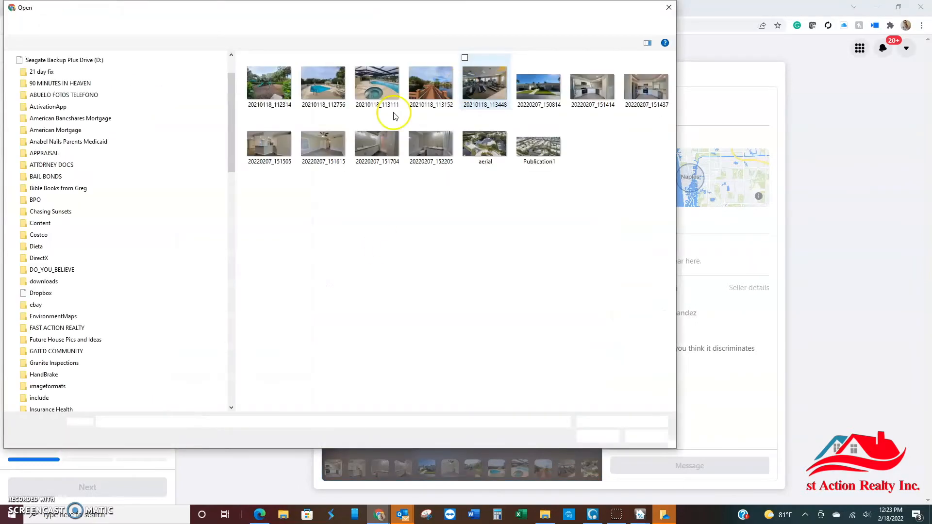
left_click(49, 25)
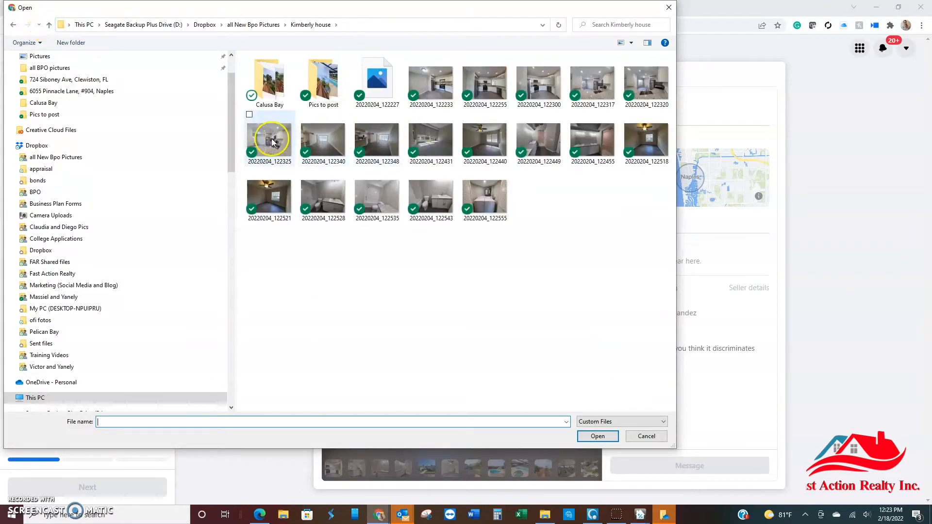
double_click(272, 142)
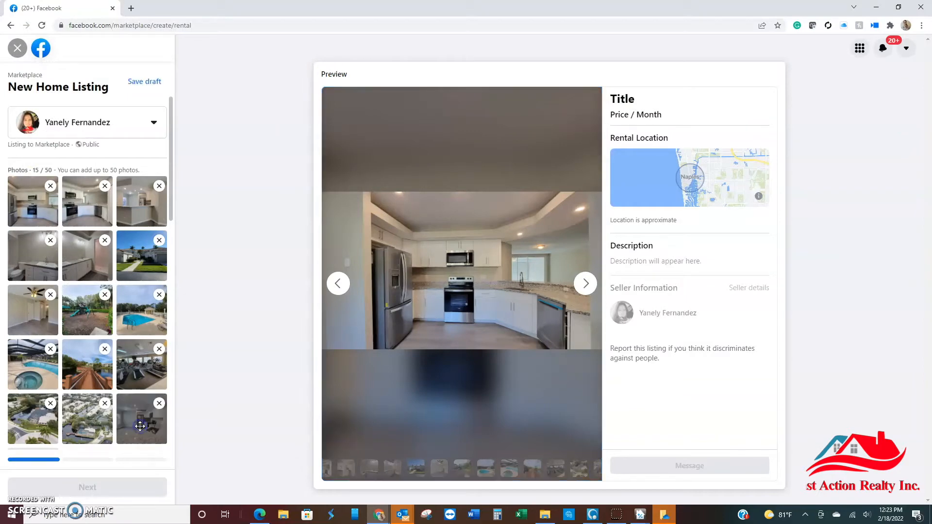
left_click_drag(140, 427, 30, 206)
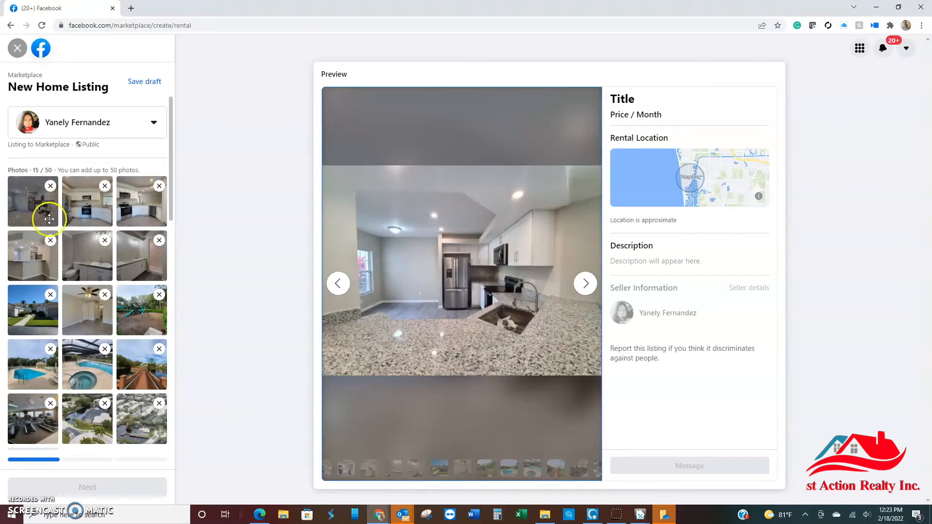
left_click(51, 187)
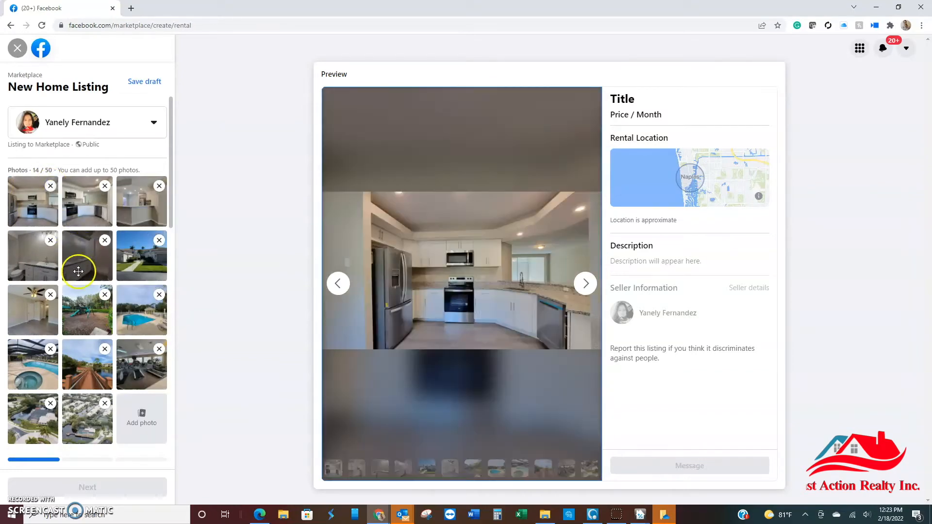
Step: Move the two aerial photos ahead of the playground and other amenity photos, right after the ceiling-fan room
left_click_drag(171, 150, 170, 191)
left_click_drag(85, 301, 131, 203)
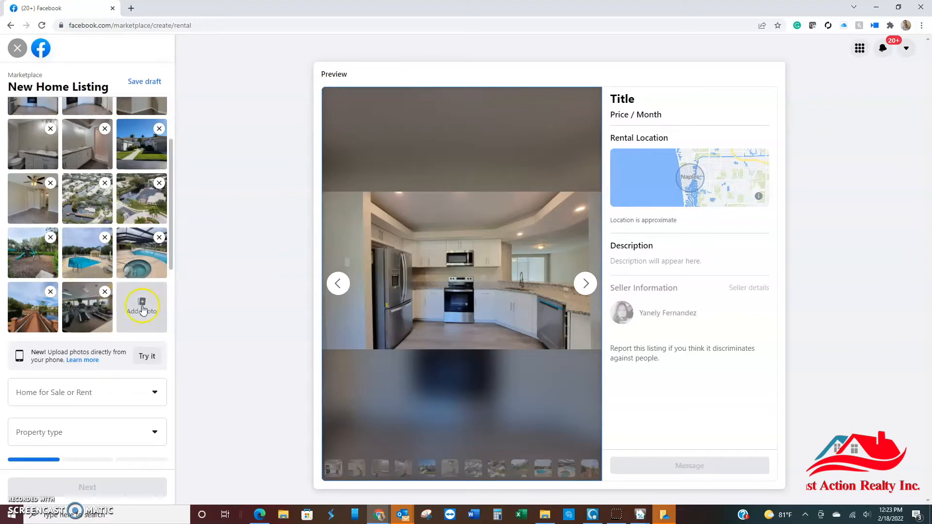
Step: Mark the home as For Sale and set its property type to Apartment
left_click_drag(173, 263, 165, 319)
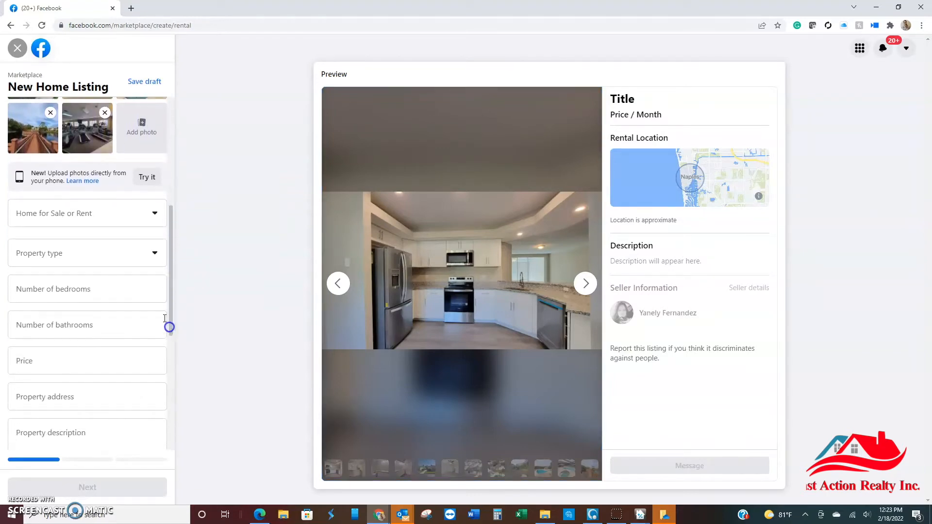
left_click(86, 215)
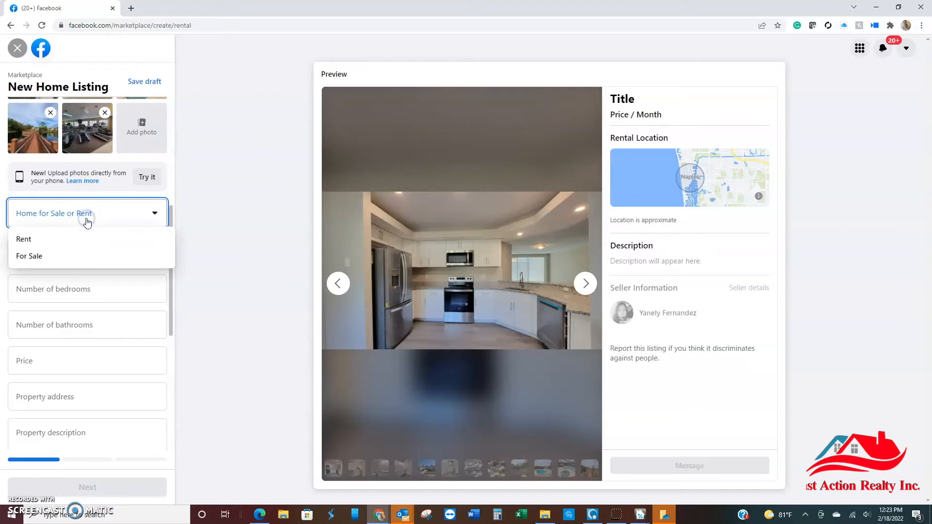
left_click(48, 260)
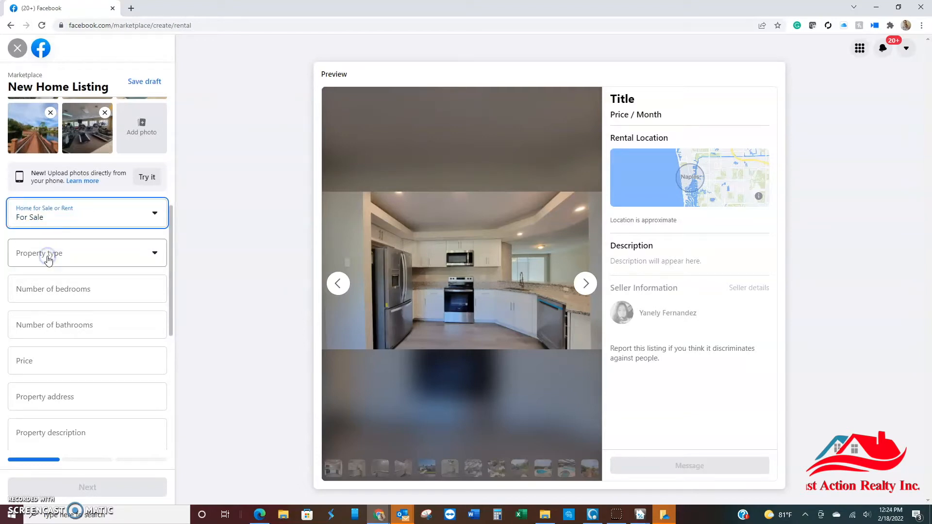
left_click(99, 262)
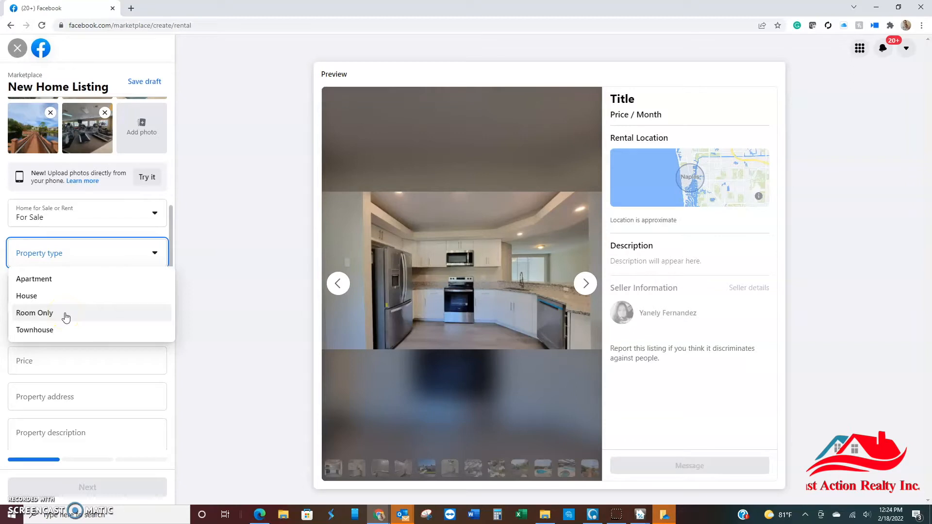
left_click(70, 279)
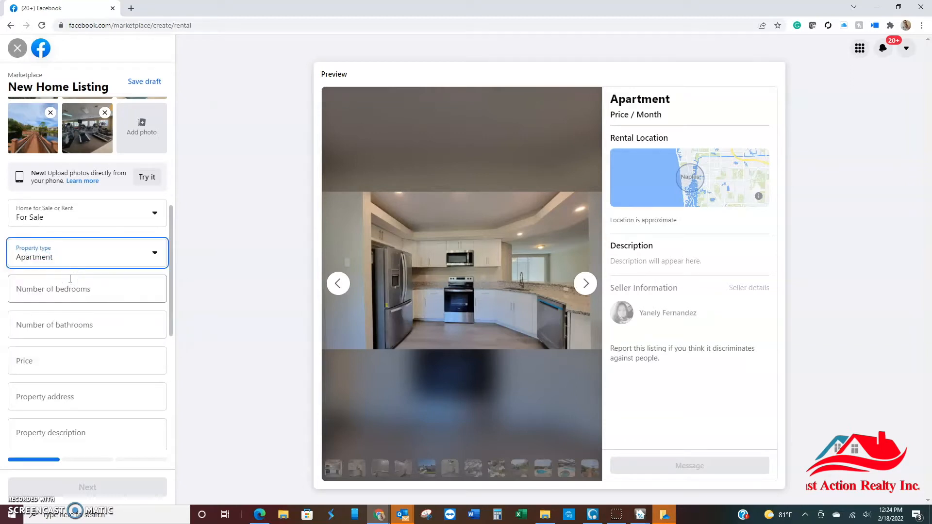
Step: Enter 2 bedrooms, 2 bathrooms and a price of $440,000 for the apartment
left_click(70, 282)
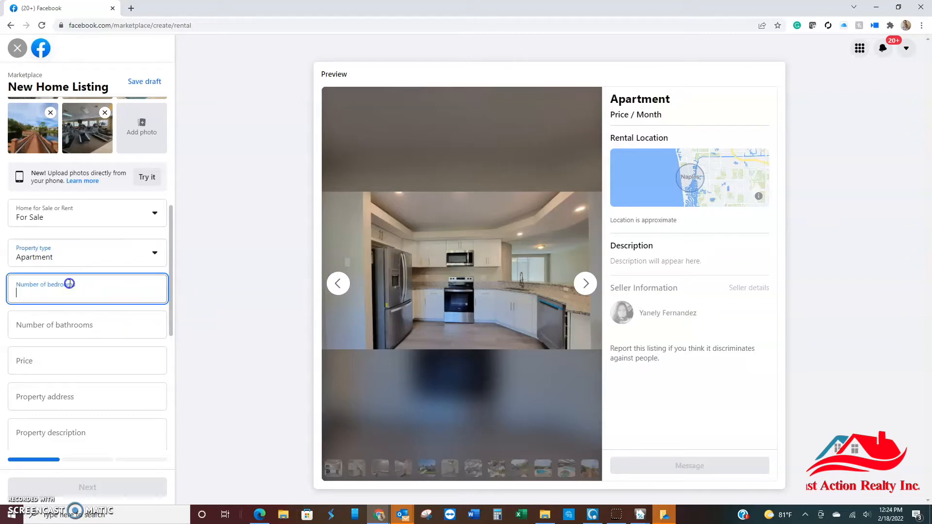
type("2")
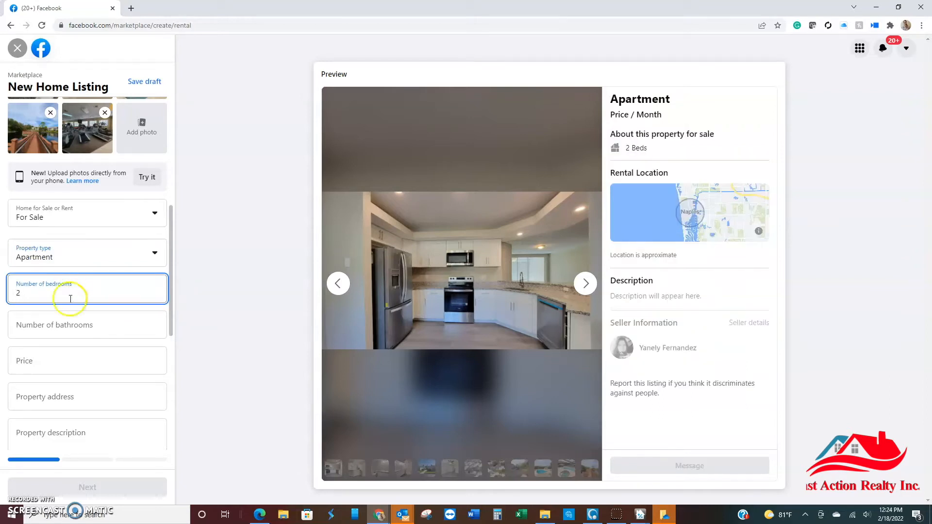
left_click(65, 326)
type("2")
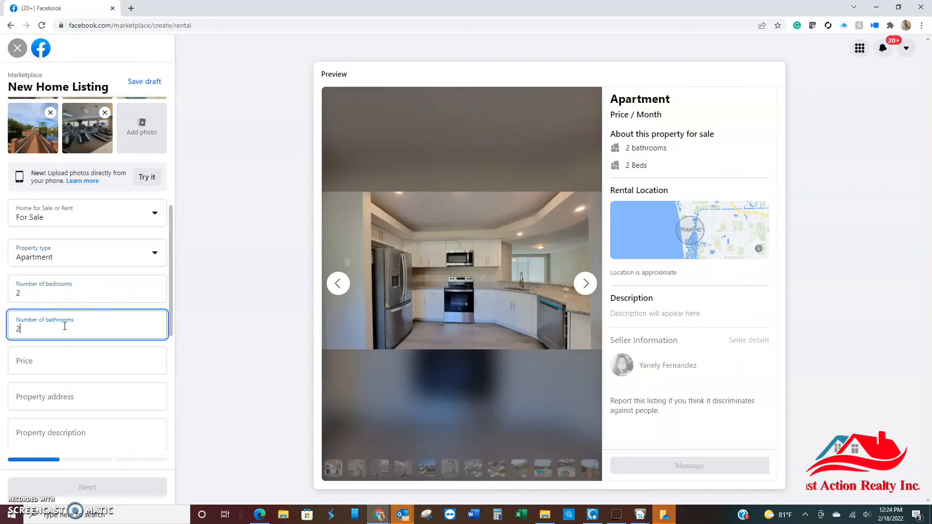
left_click(63, 360)
type("440")
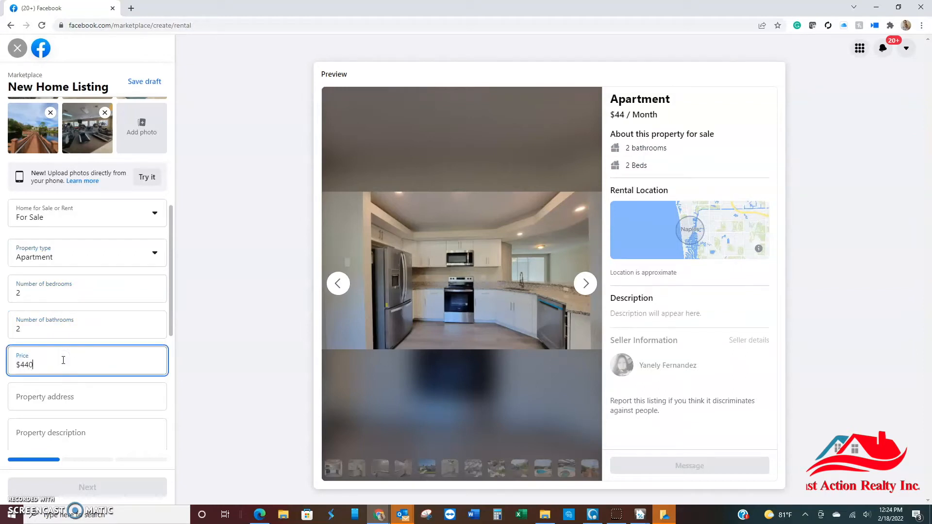
type(",000")
Step: Fill in the property address by choosing the matching Naples street suggestion
left_click_drag(171, 302, 172, 346)
left_click(101, 282)
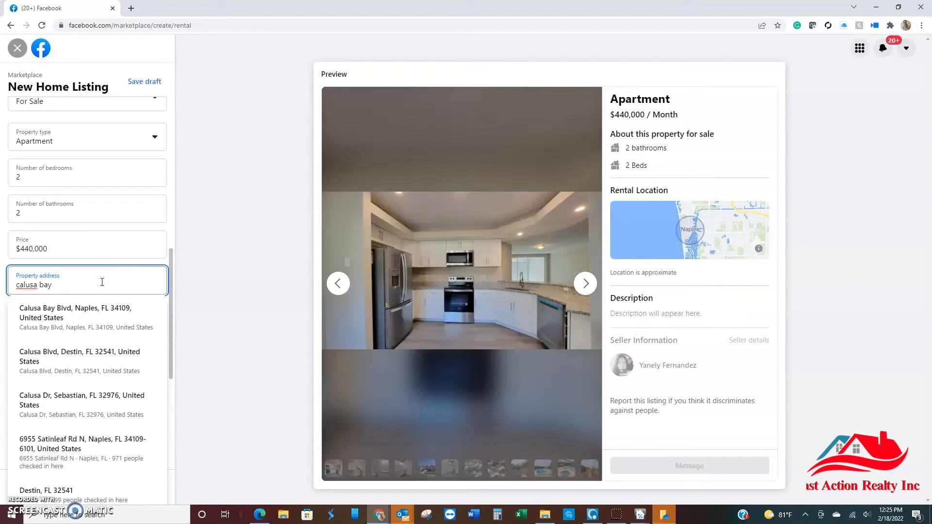
left_click(92, 317)
left_click(92, 317)
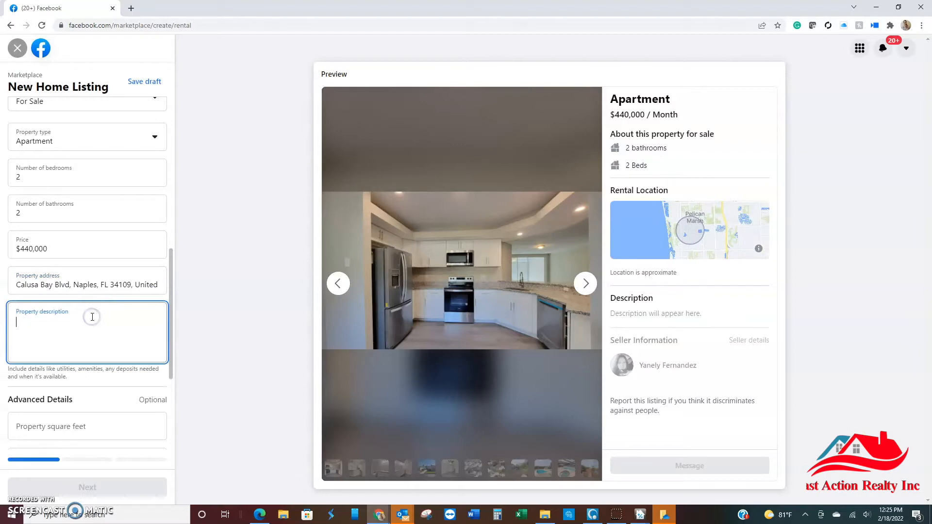
Step: Leave the property description blank and set the property square feet to 1282 in the advanced details
left_click_drag(170, 258, 162, 322)
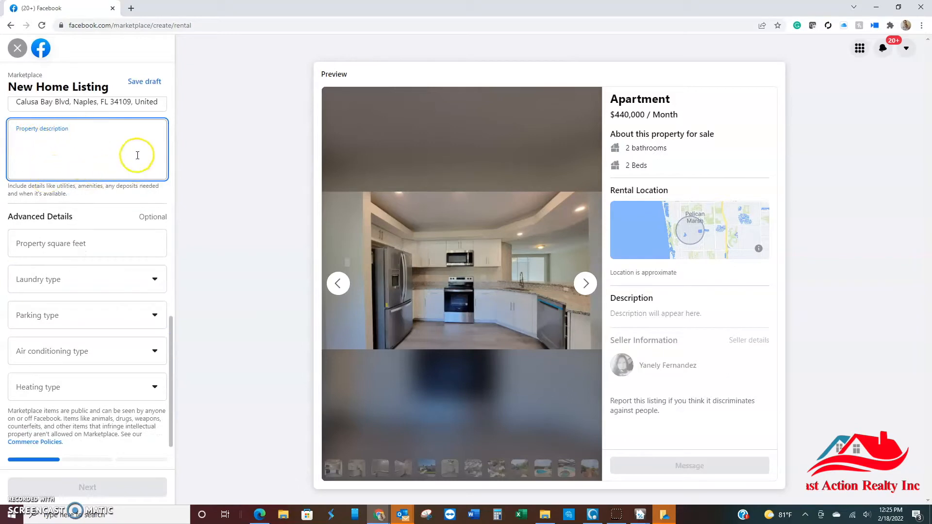
left_click(61, 143)
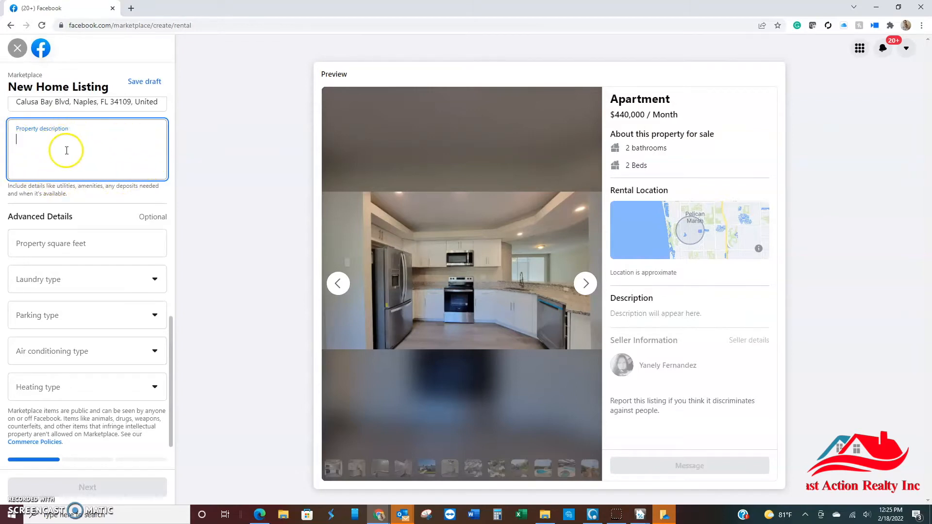
left_click(63, 242)
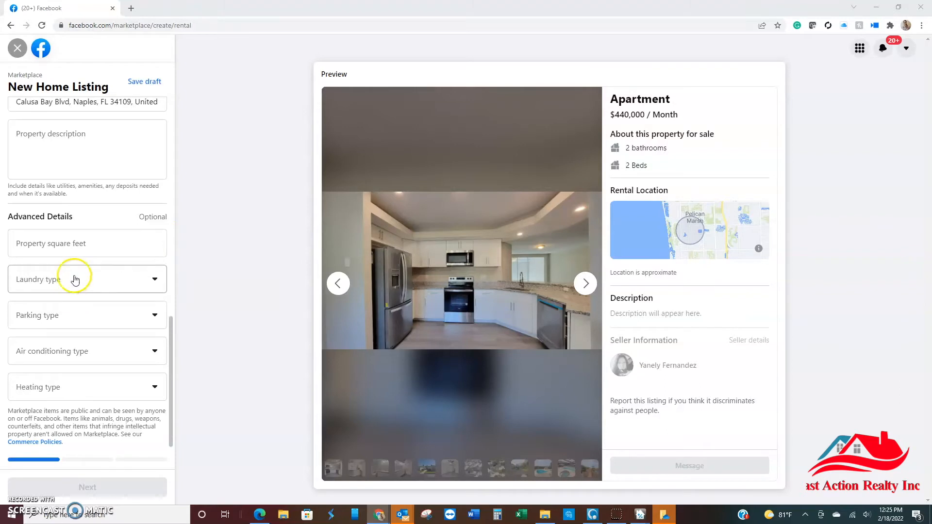
left_click(82, 249)
type("1282")
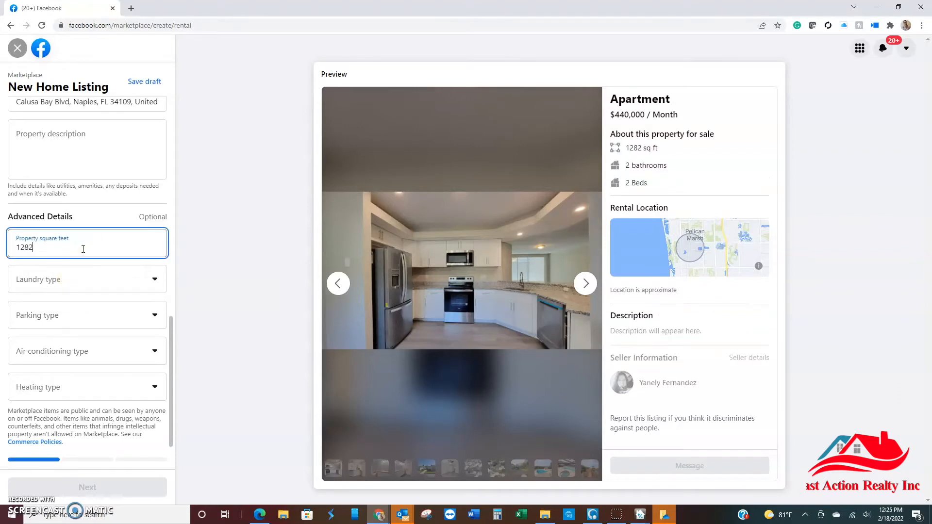
Step: Set the laundry type to In-unit laundry and the parking type to Garage parking in the advanced details
left_click(78, 281)
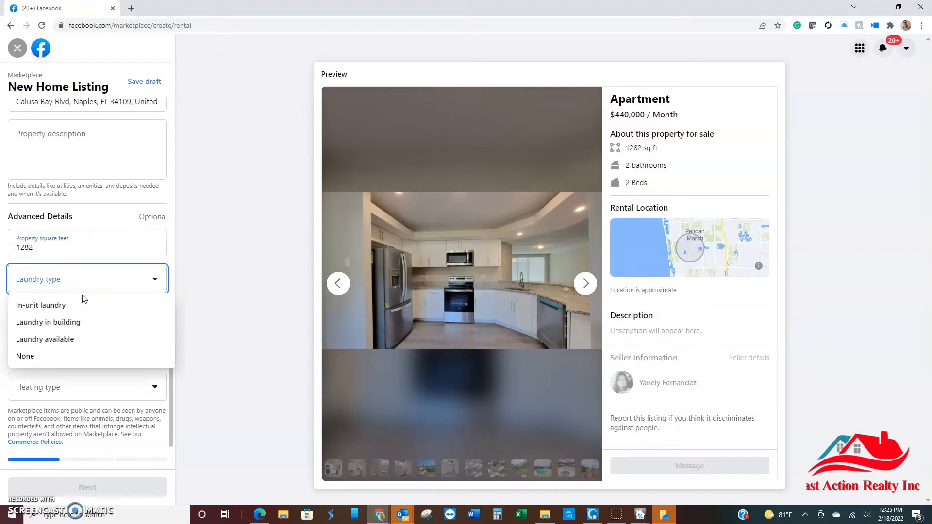
left_click(79, 309)
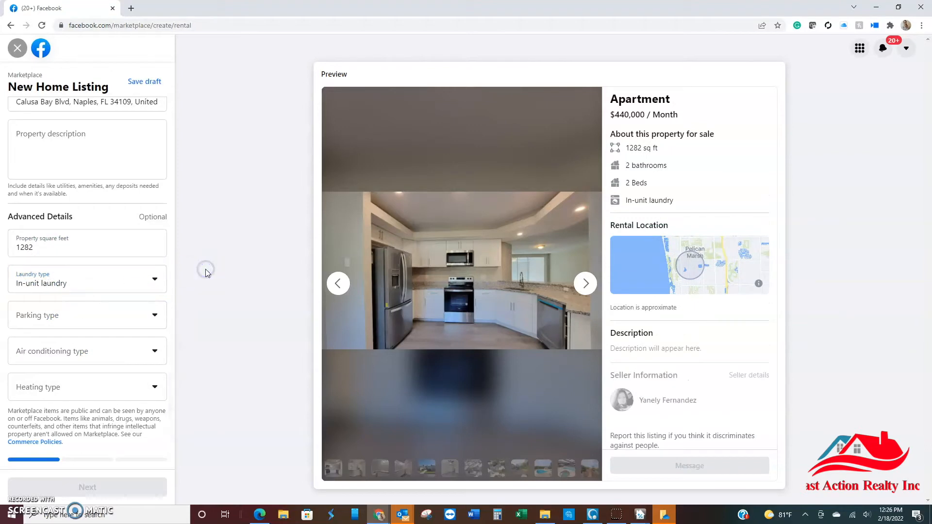
left_click(96, 316)
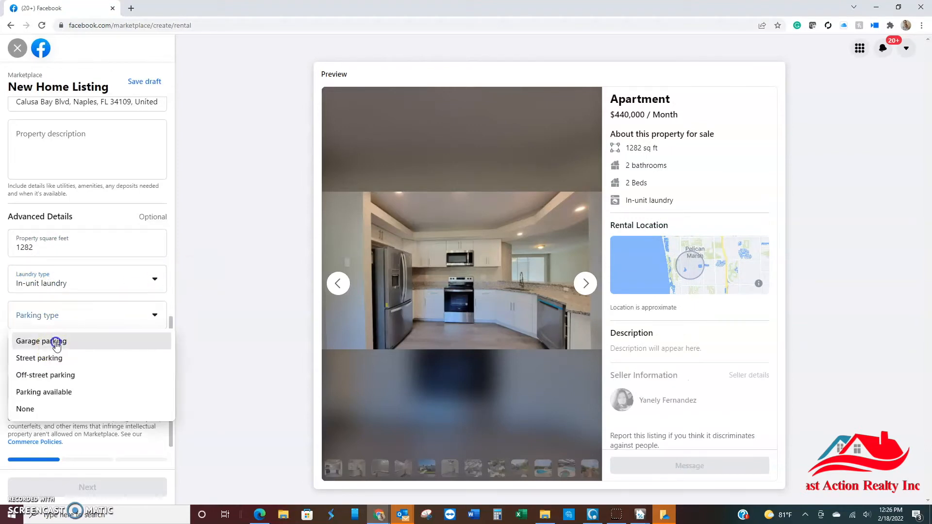
left_click(59, 341)
Step: Choose Central AC as the air conditioning type and Central heating as the heating type
left_click(56, 346)
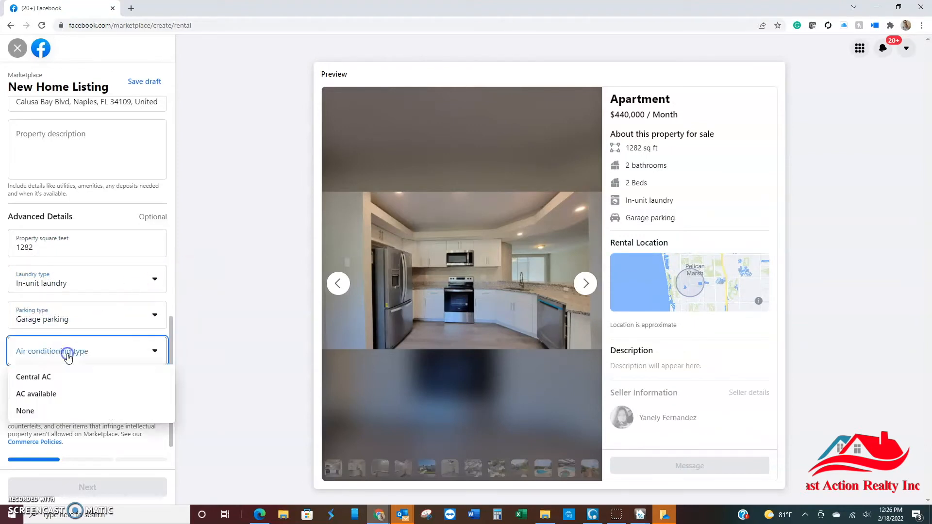
left_click(58, 376)
left_click(60, 390)
left_click(63, 417)
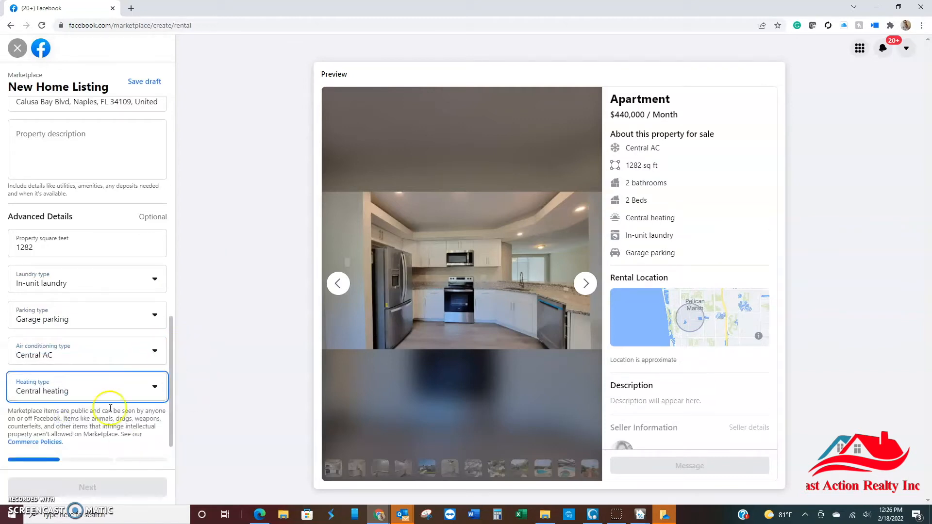
Step: Fill in the property description with the recently renovated first floor 2/2 condo text and continue to the delivery method
left_click(82, 157)
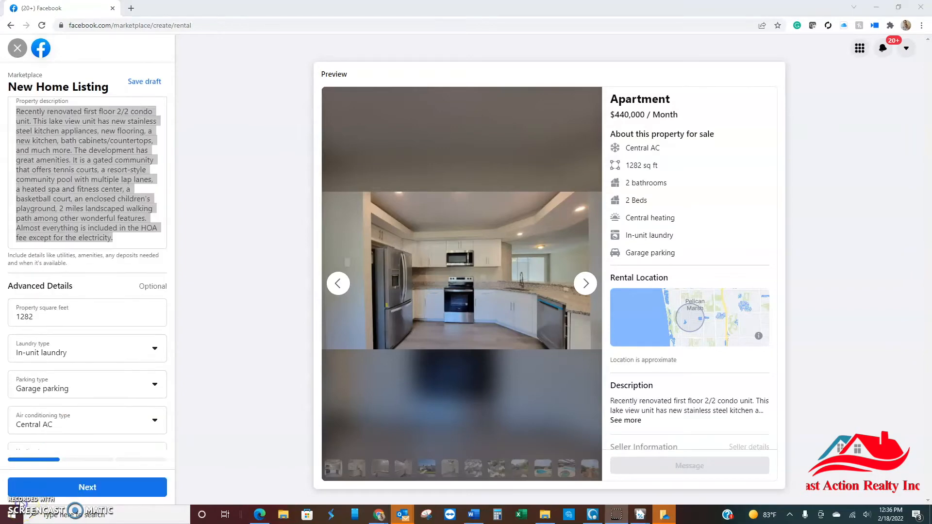
left_click(132, 244)
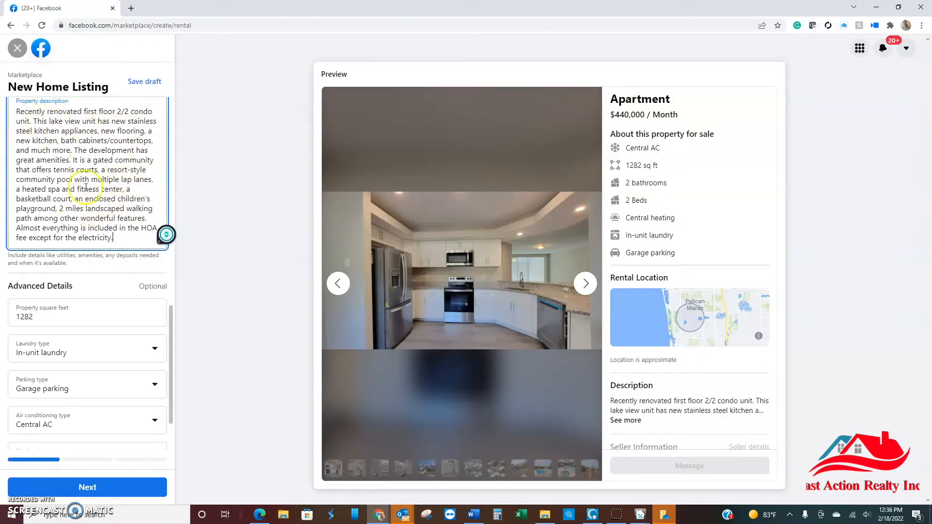
left_click(131, 488)
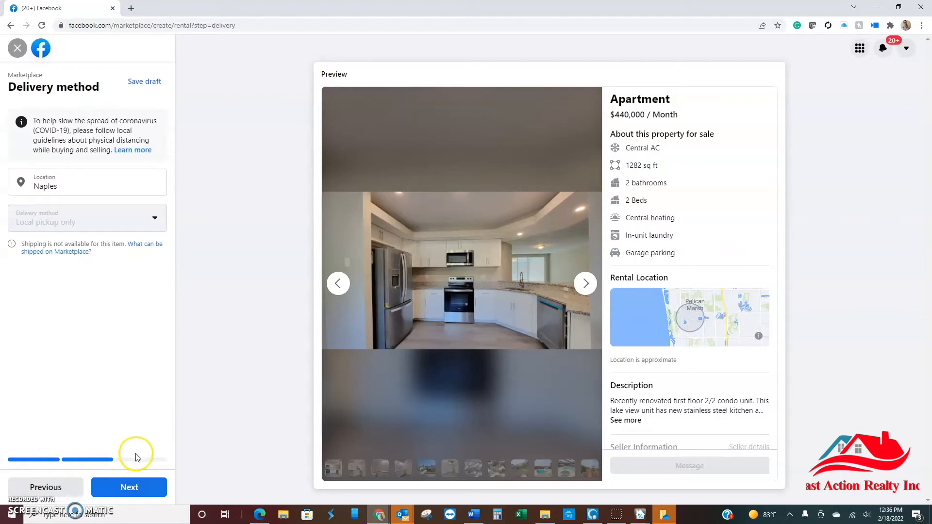
Step: Keep Naples as the listing's location and continue to the options for listing in more places
double_click(72, 186)
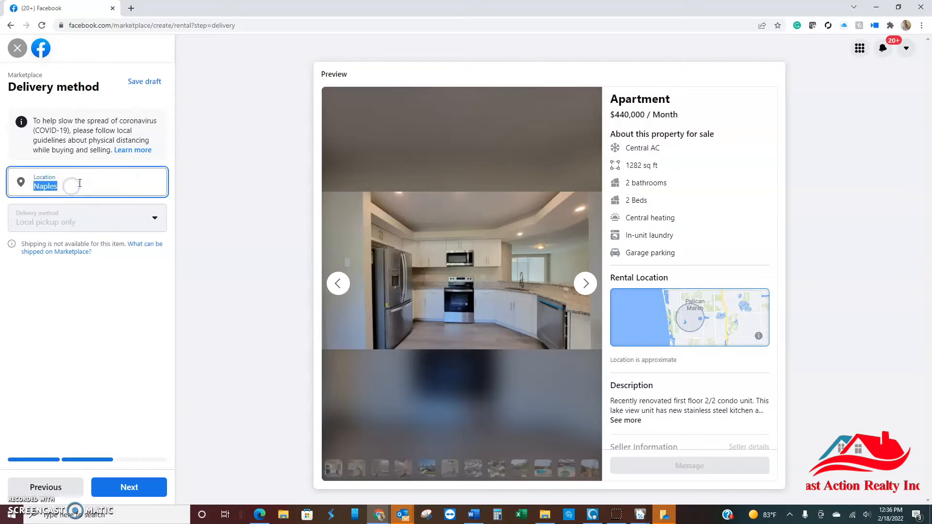
left_click(96, 190)
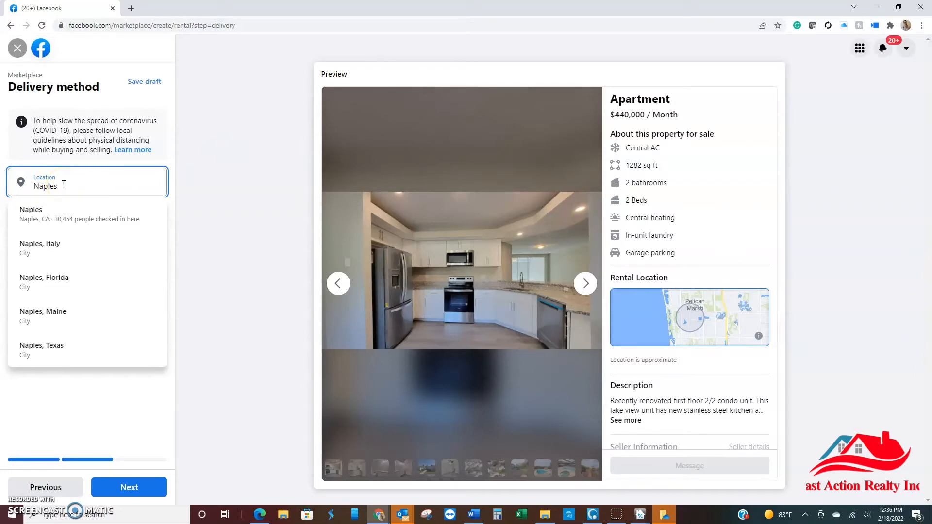
left_click(204, 260)
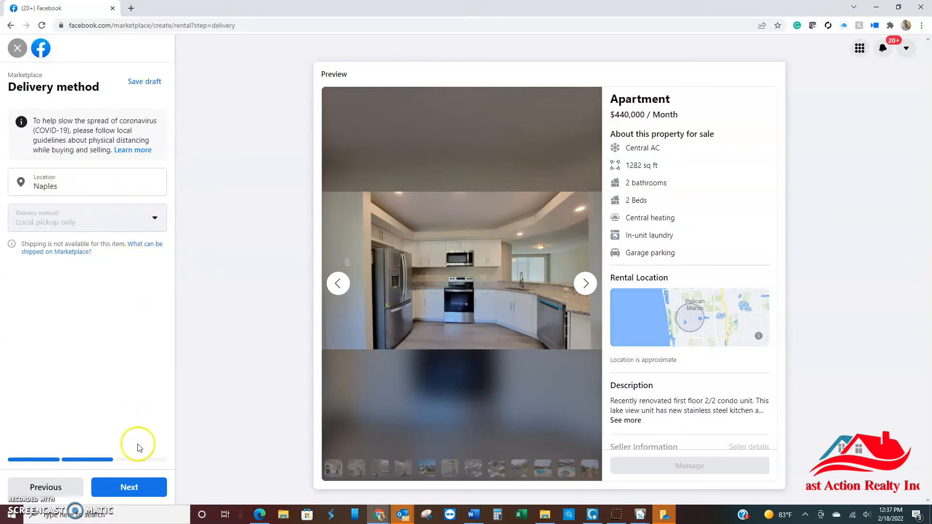
left_click(132, 486)
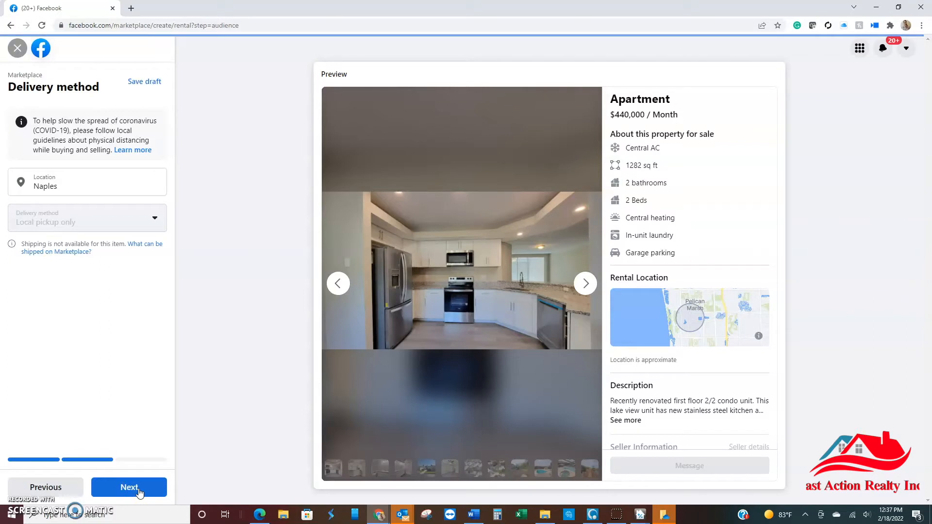
left_click(139, 492)
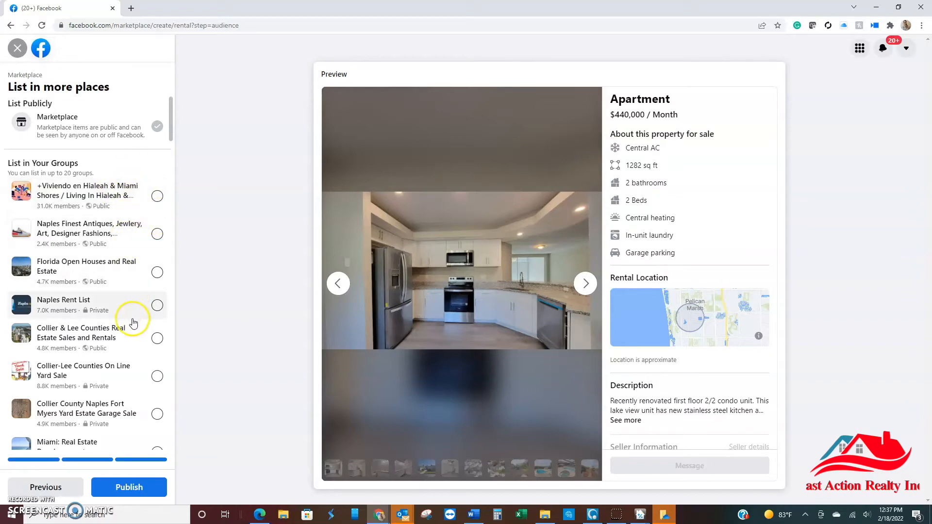
Step: Look through the available groups and the suggested groups to join for places to share the listing
scroll(134, 312, "down", 2)
scroll(133, 313, "down", 20)
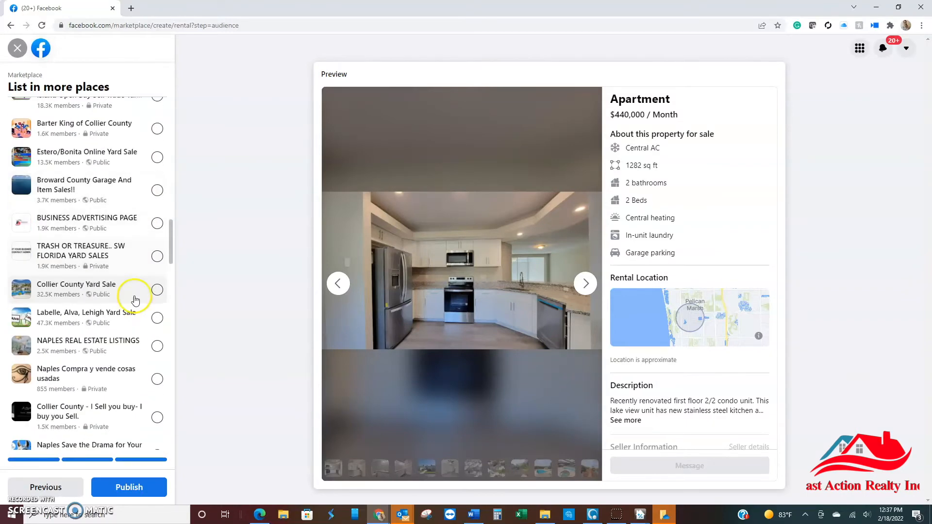
scroll(124, 299, "down", 12)
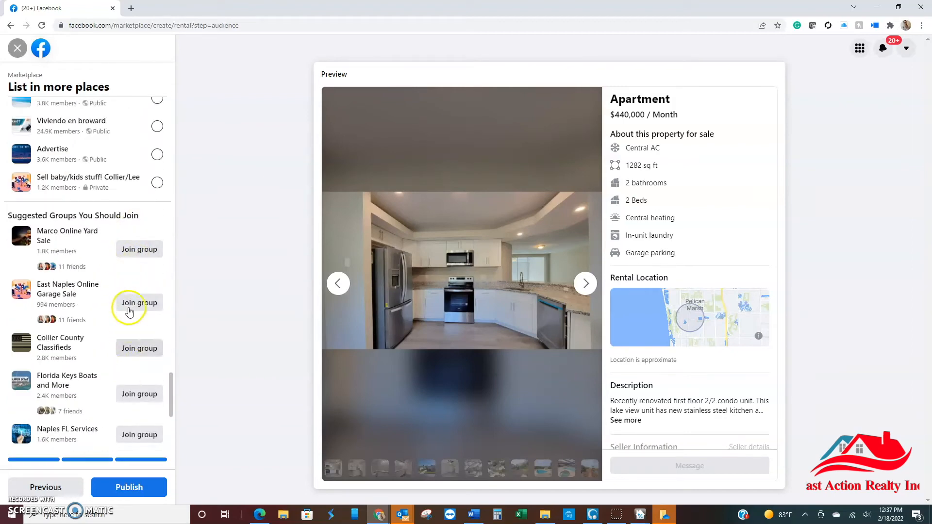
left_click(129, 257)
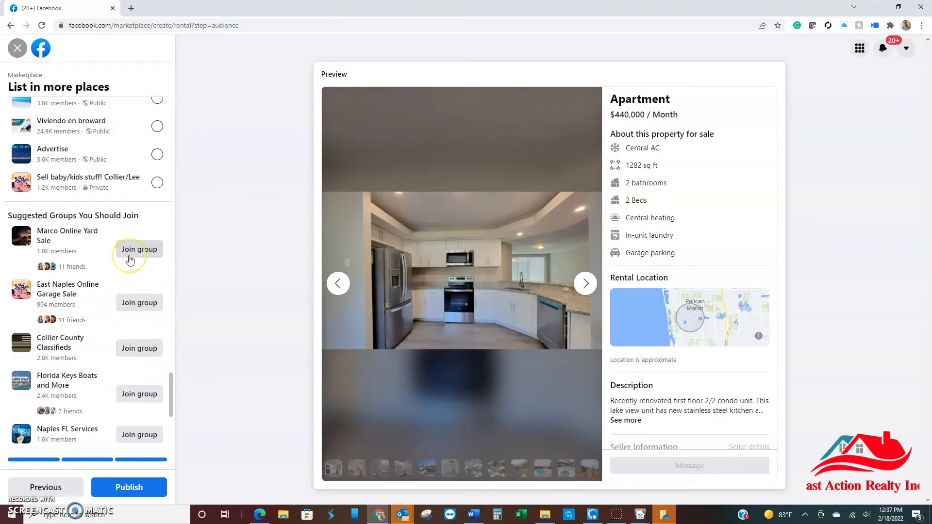
scroll(129, 261, "down", 4)
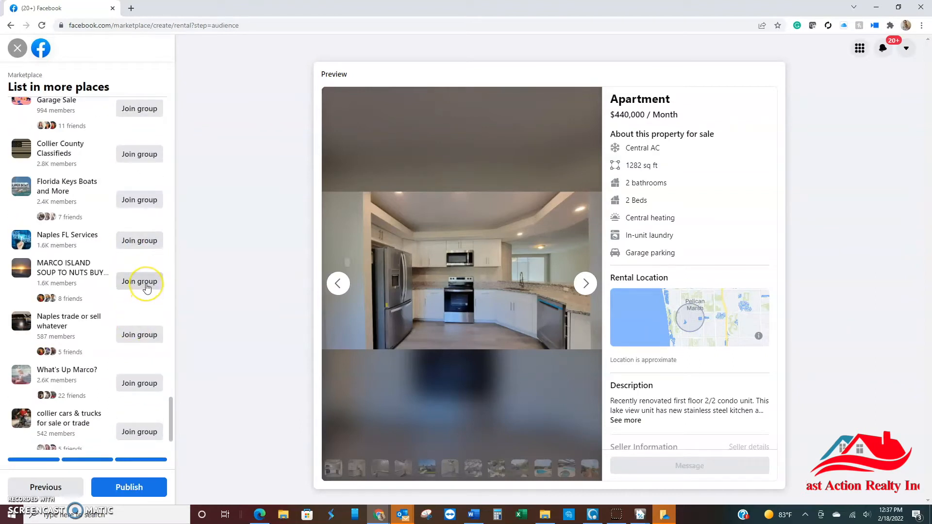
scroll(125, 343, "down", 2)
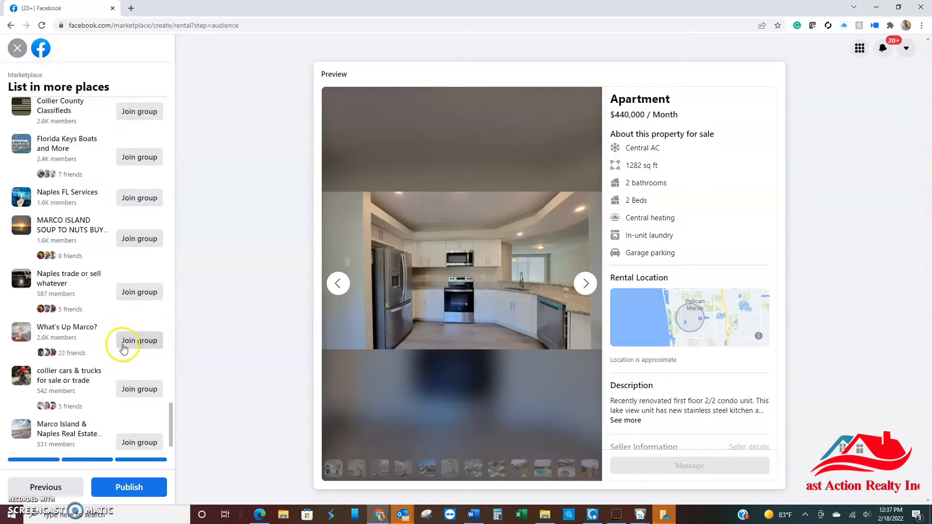
left_click(123, 346)
scroll(122, 345, "up", 15)
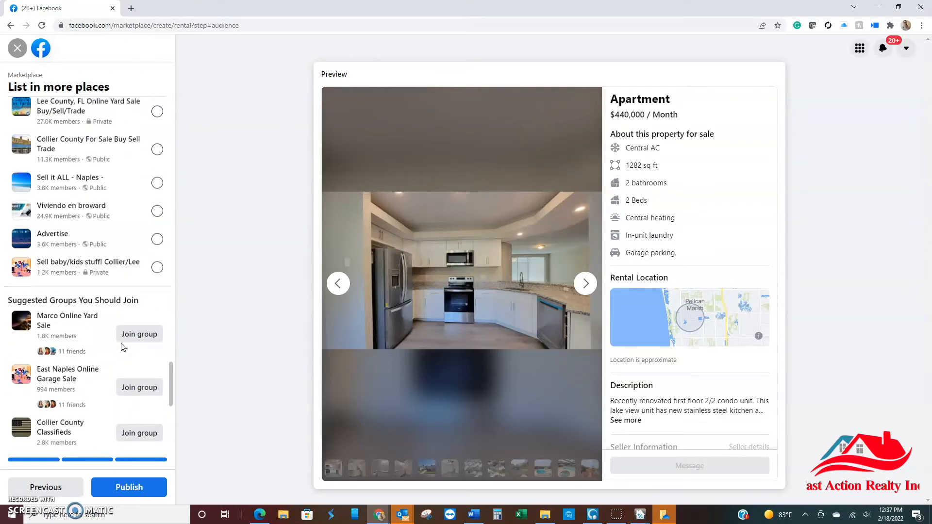
scroll(123, 346, "up", 15)
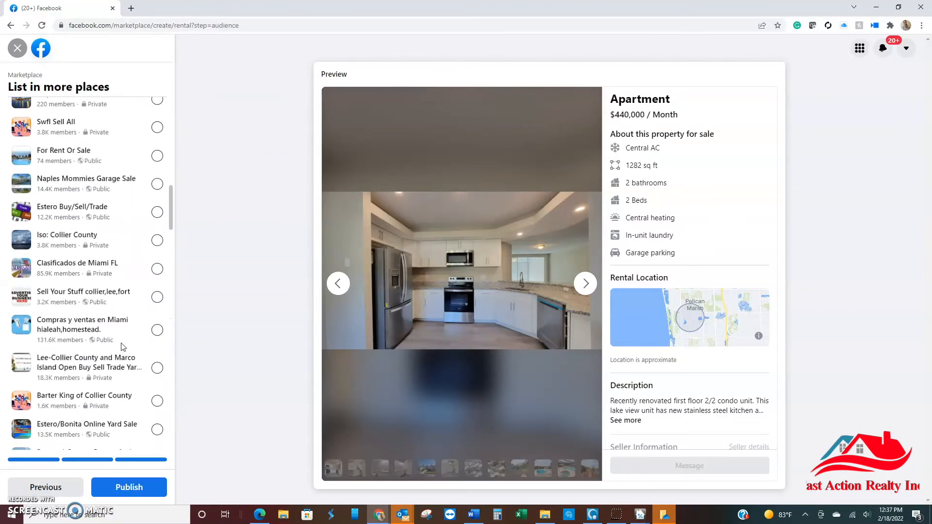
scroll(123, 345, "up", 3)
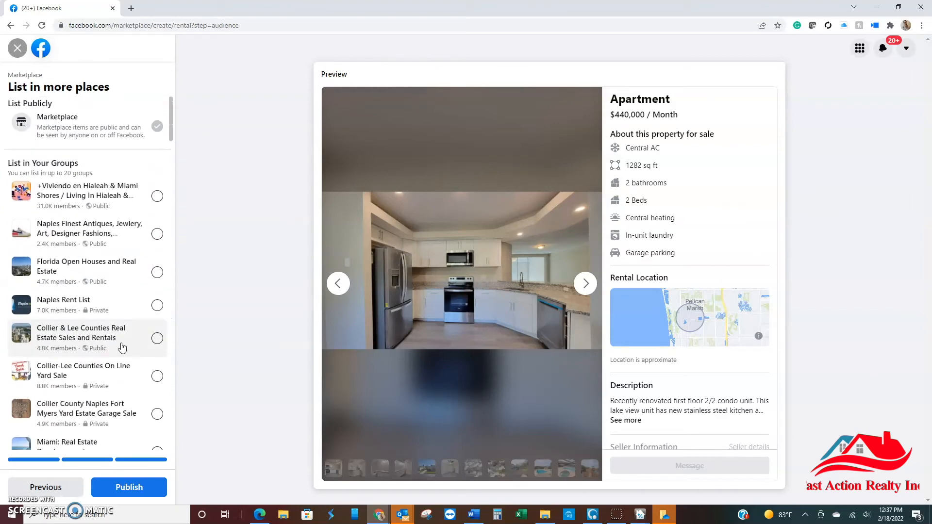
Step: Select the groups Florida Open Houses and Real Estate, Naples Rent List, Buy/Sell Baby Items Naples, FL and Naples Florida Yard Sale
left_click(143, 234)
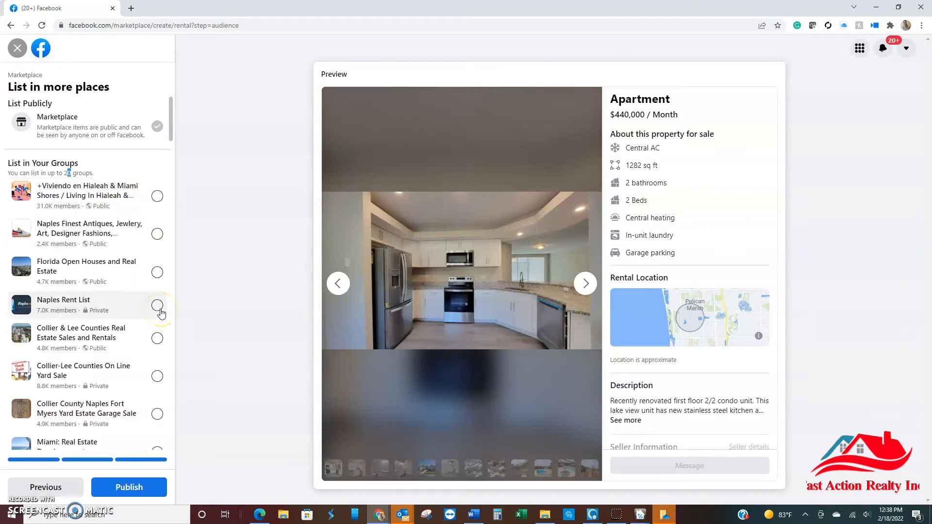
left_click(157, 272)
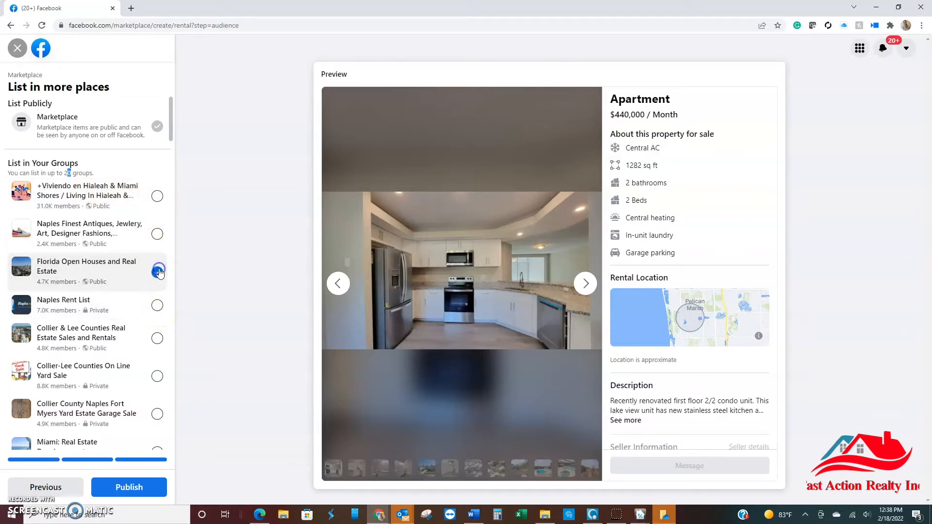
left_click(156, 307)
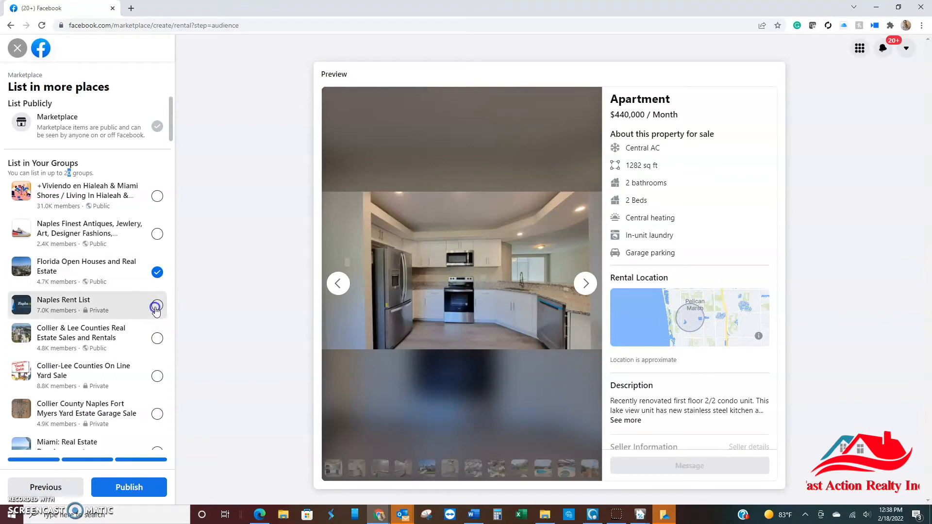
scroll(151, 248, "down", 3)
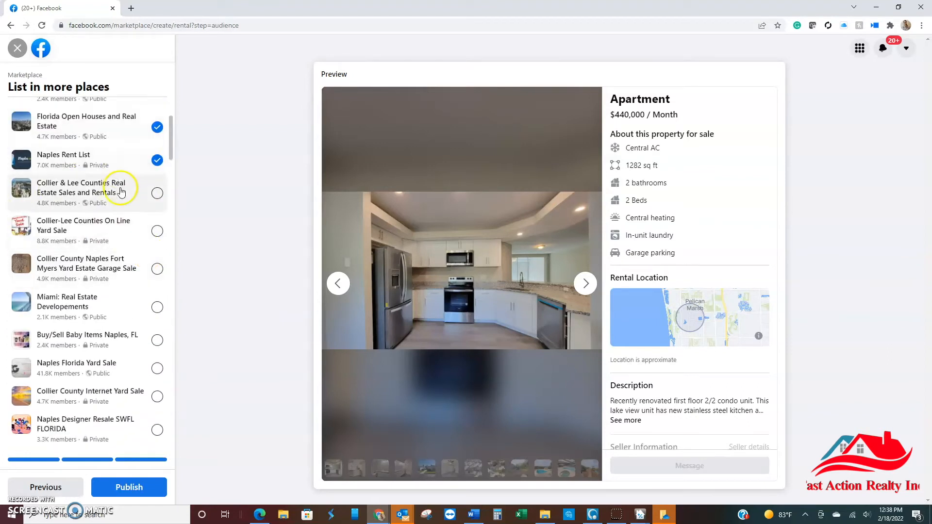
left_click(156, 340)
left_click(157, 368)
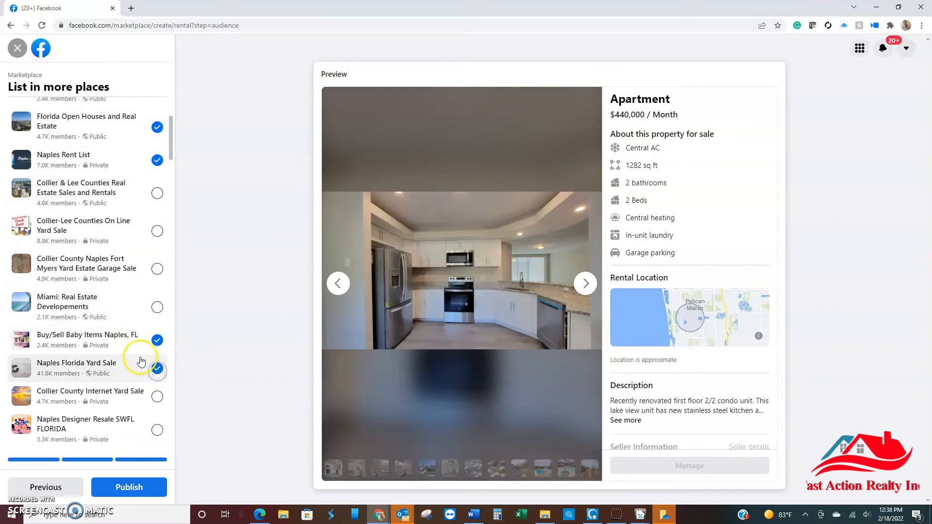
Step: Add Collier County Internet Yard Sale, Naples Designer Resale SWFL FLORIDA, Naples online garage sale, Collier County and Collier County Business Network to the selected groups
scroll(141, 362, "down", 3)
left_click(157, 250)
left_click(157, 287)
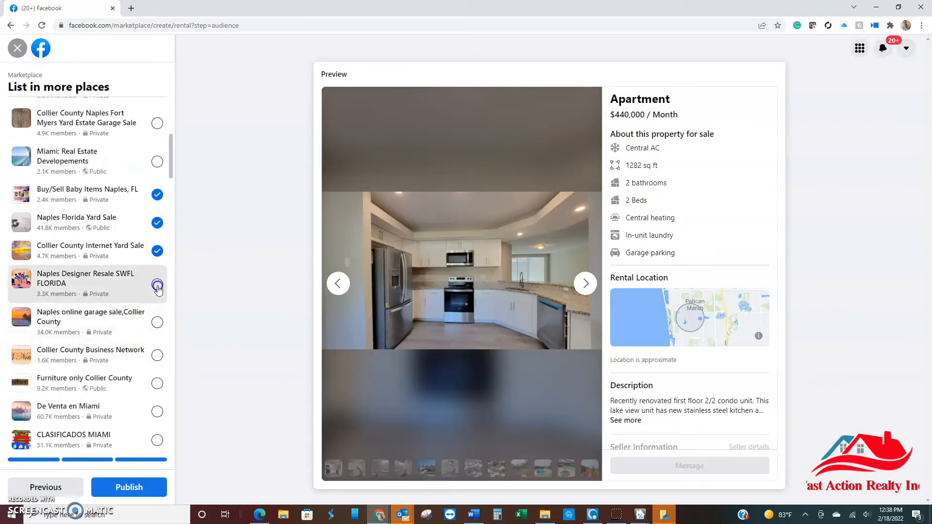
left_click(158, 321)
left_click(157, 355)
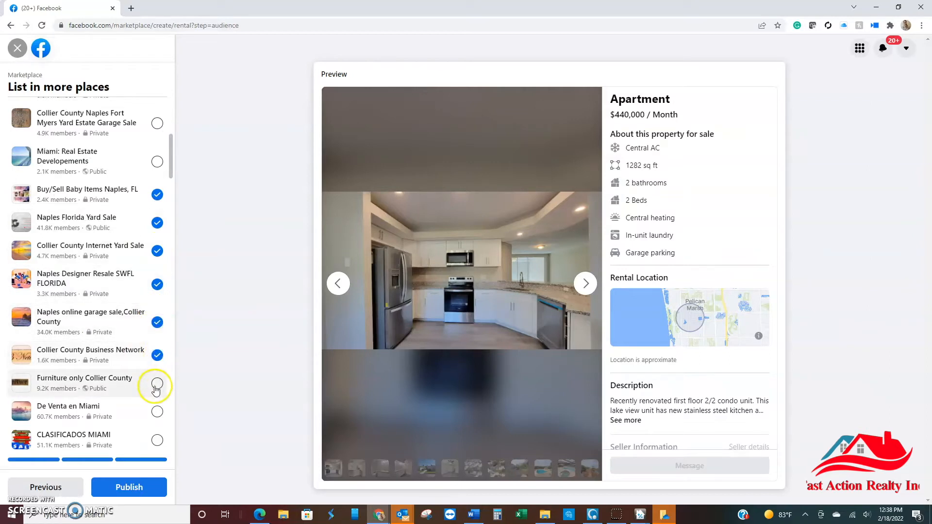
Step: Also list in Furniture only Collier County, Market Place Collier County Online GARAGE SALE and Naples, FL Homes for Sale
scroll(155, 388, "down", 3)
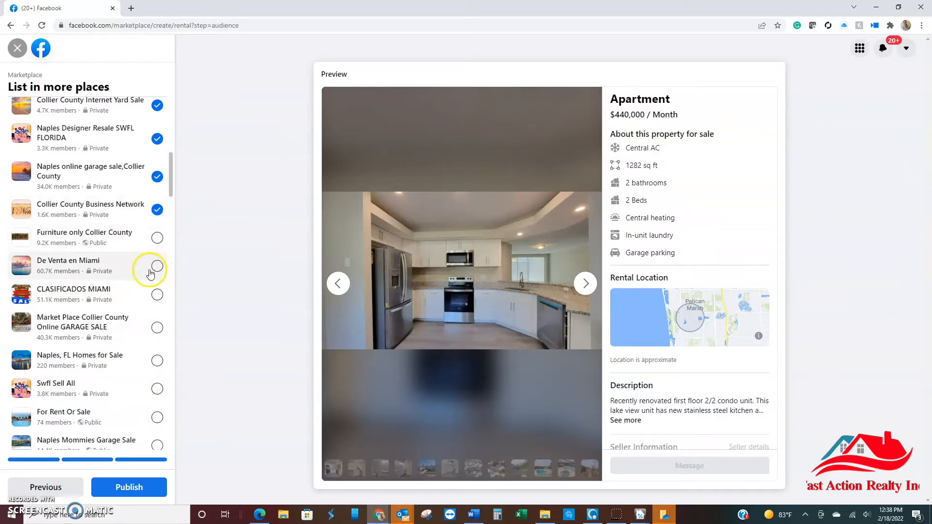
left_click(157, 239)
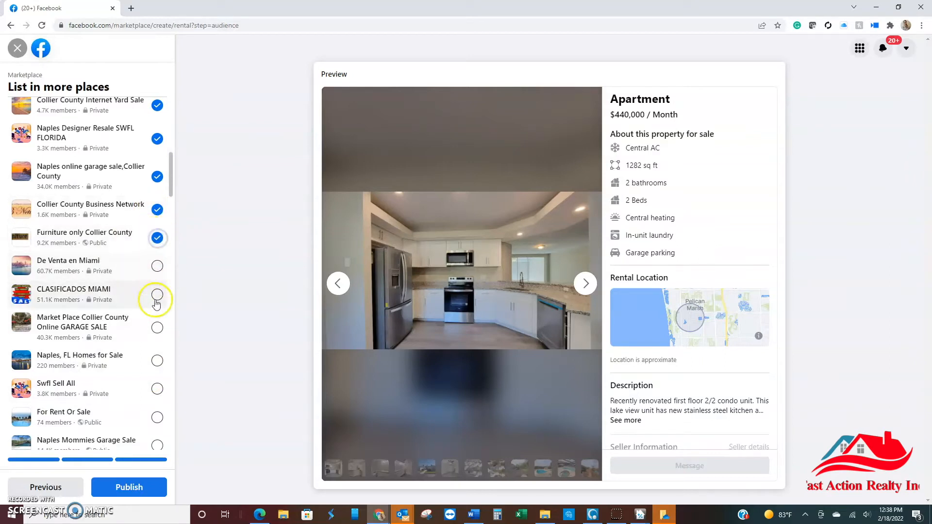
left_click(158, 334)
left_click(157, 361)
Step: Include the groups Swfl Sell All, For Rent Or Sale, Iso: Collier County and Sell Your Stuff collier,lee,fort
scroll(153, 300, "down", 2)
left_click(157, 291)
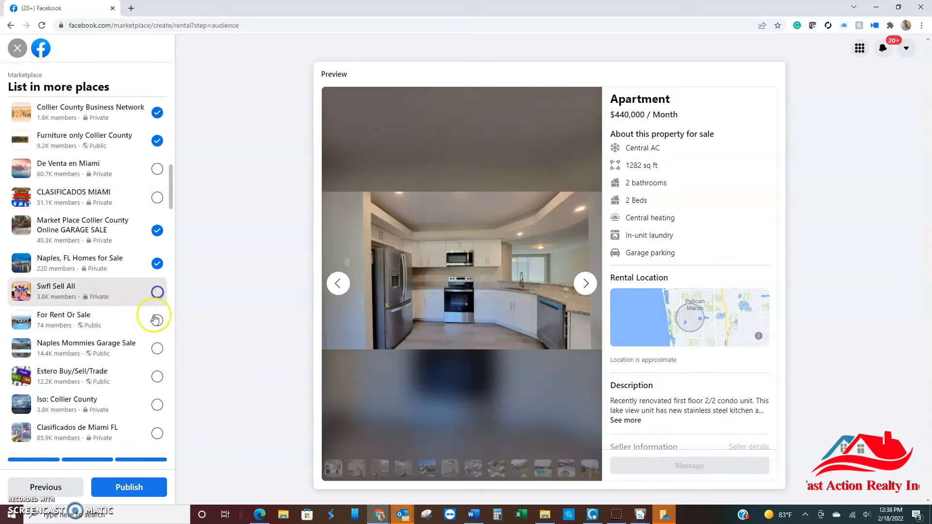
left_click(157, 321)
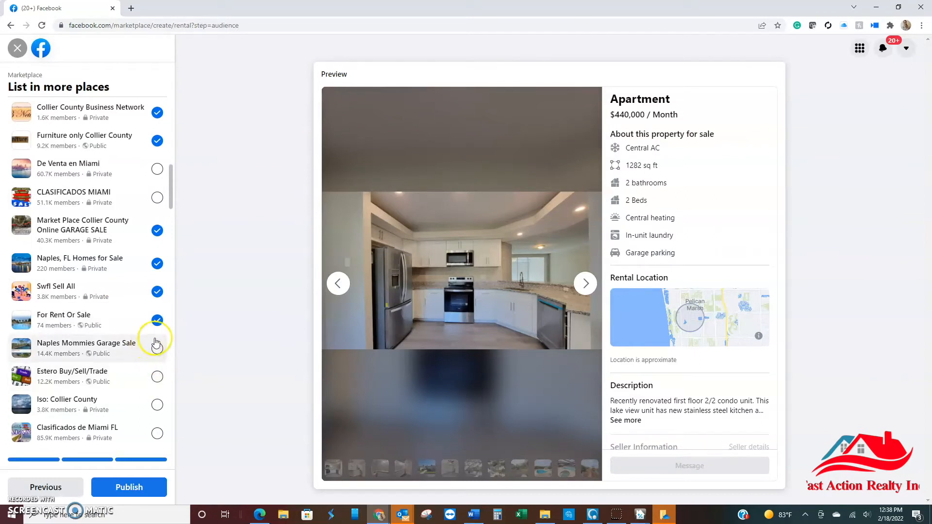
scroll(156, 342, "down", 3)
left_click(156, 253)
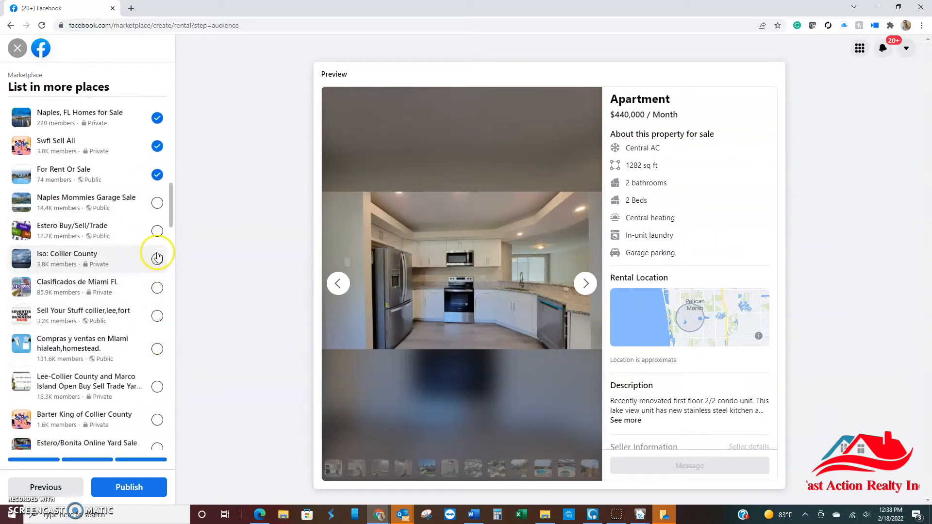
left_click(157, 317)
left_click(149, 351)
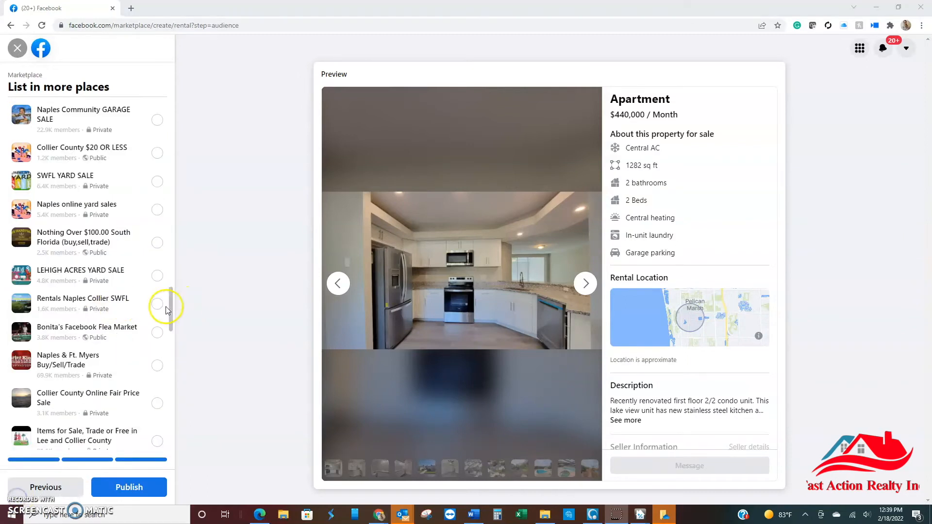
Step: Remove Estero/Bonita Online Yard Sale from the groups selected for the listing
scroll(169, 299, "up", 3)
scroll(129, 328, "up", 8)
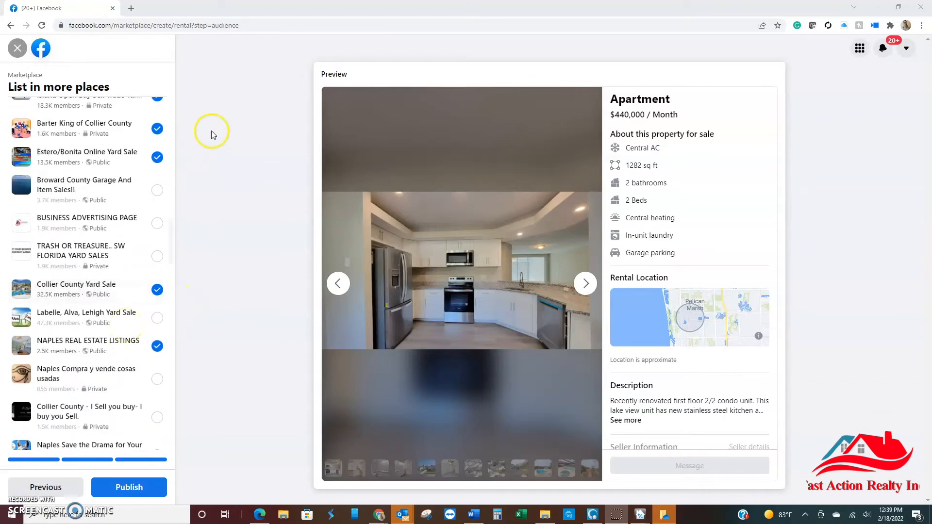
left_click(157, 158)
scroll(106, 211, "down", 10)
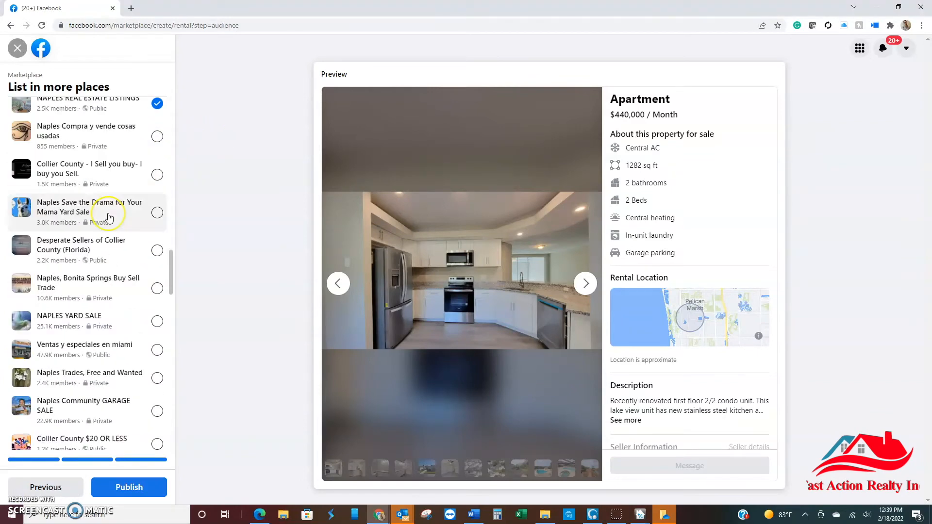
Step: Add Sell it ALL - Naples - to the groups selected for the listing
scroll(111, 216, "down", 3)
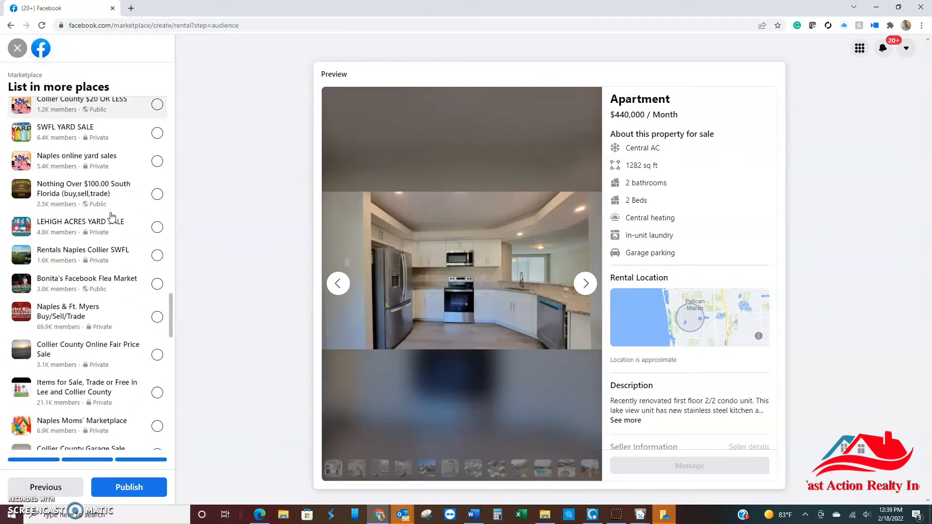
left_click(124, 248)
scroll(125, 241, "down", 1)
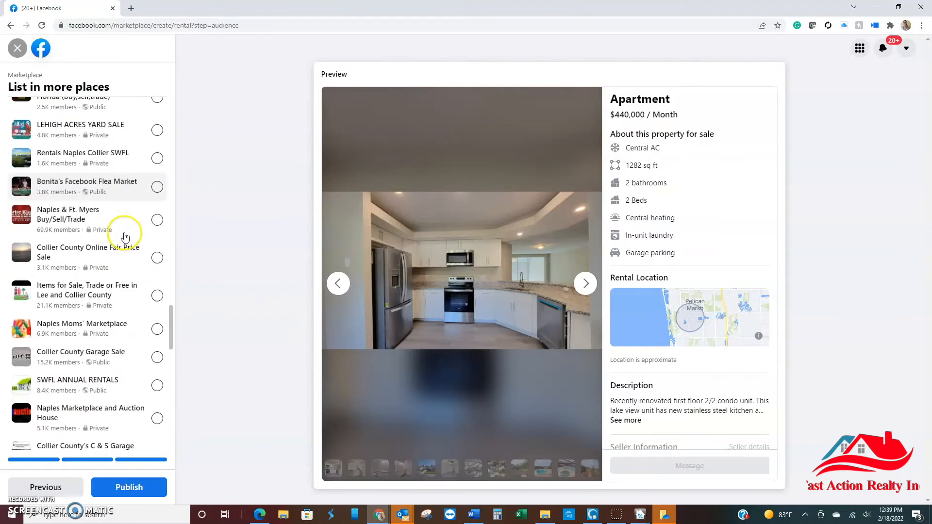
scroll(127, 232, "down", 2)
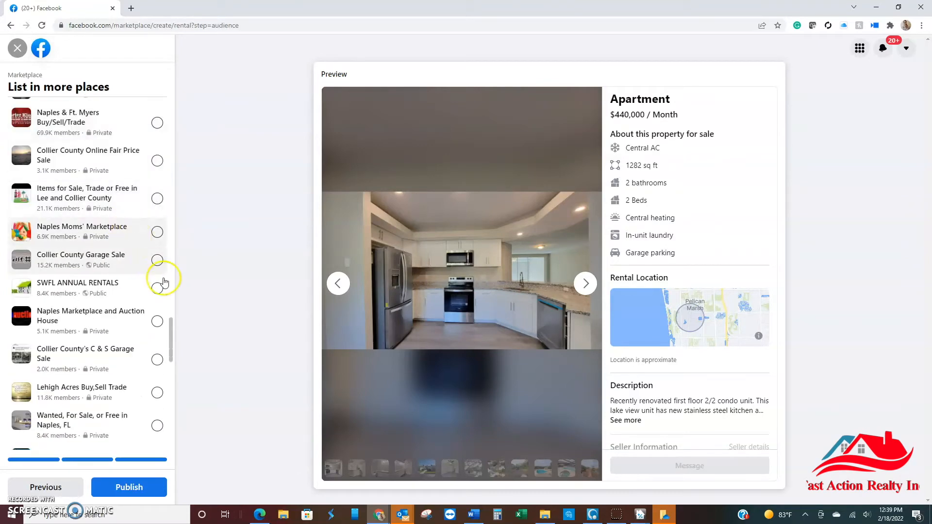
scroll(129, 290, "down", 2)
scroll(129, 290, "down", 3)
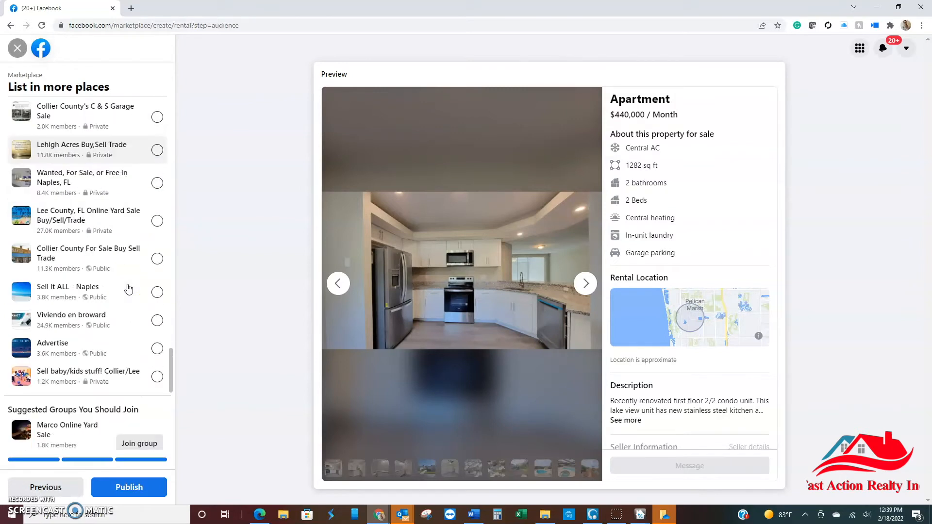
left_click(157, 292)
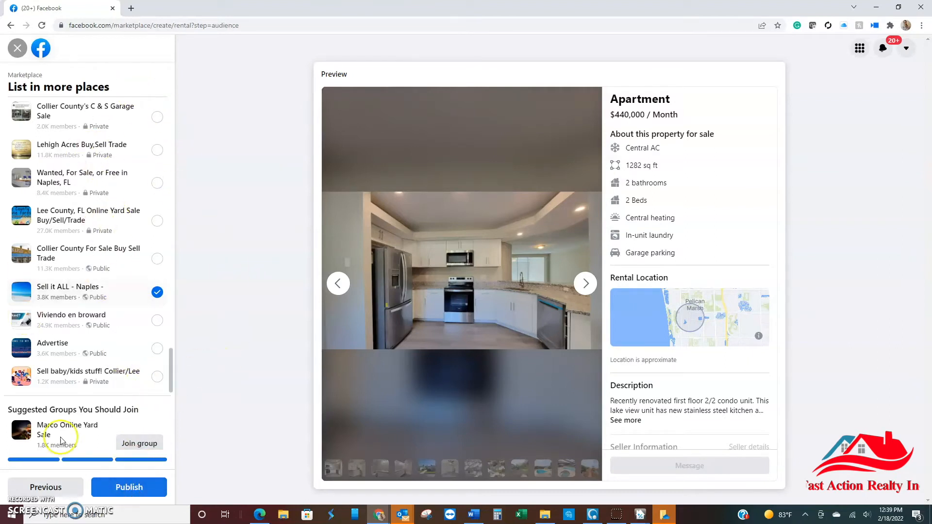
Step: Review the listing preview by browsing its photos and reading the location, description and seller details
left_click(578, 284)
left_click(579, 284)
left_click(579, 284)
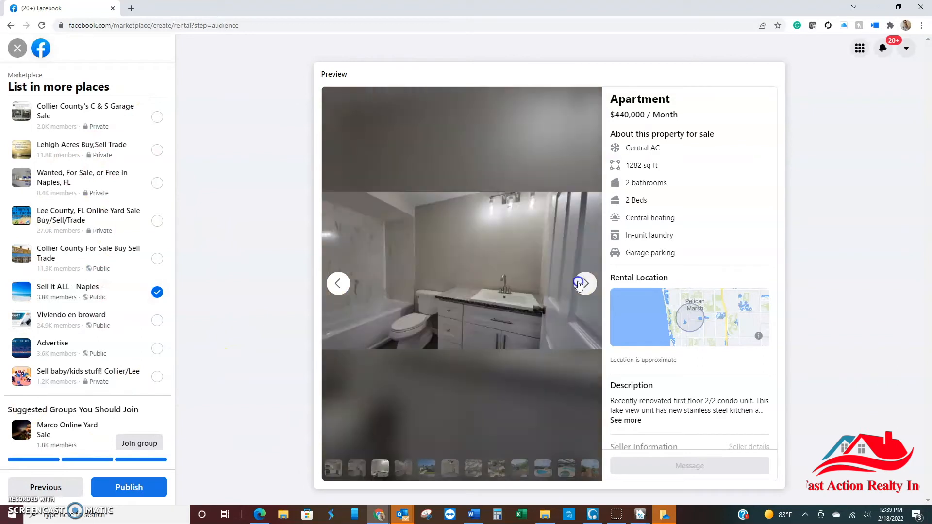
left_click(579, 284)
left_click(579, 285)
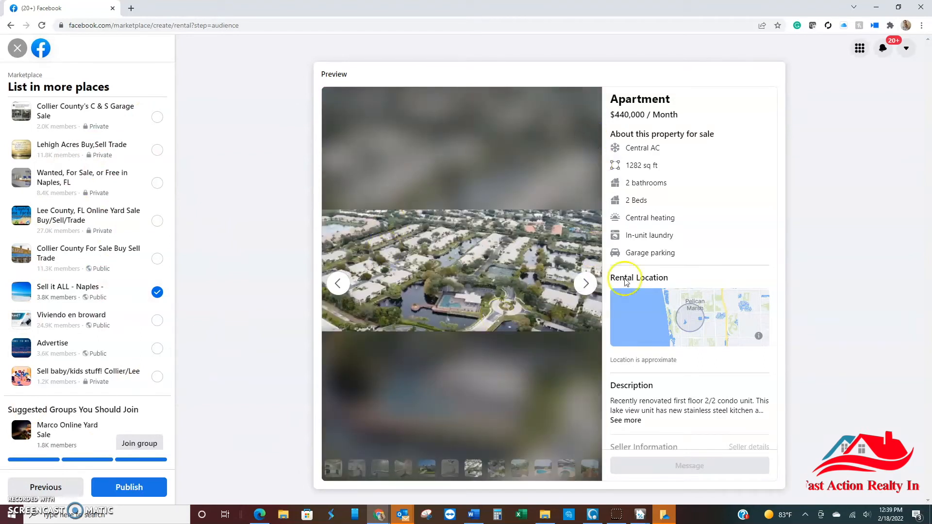
left_click_drag(771, 296, 767, 376)
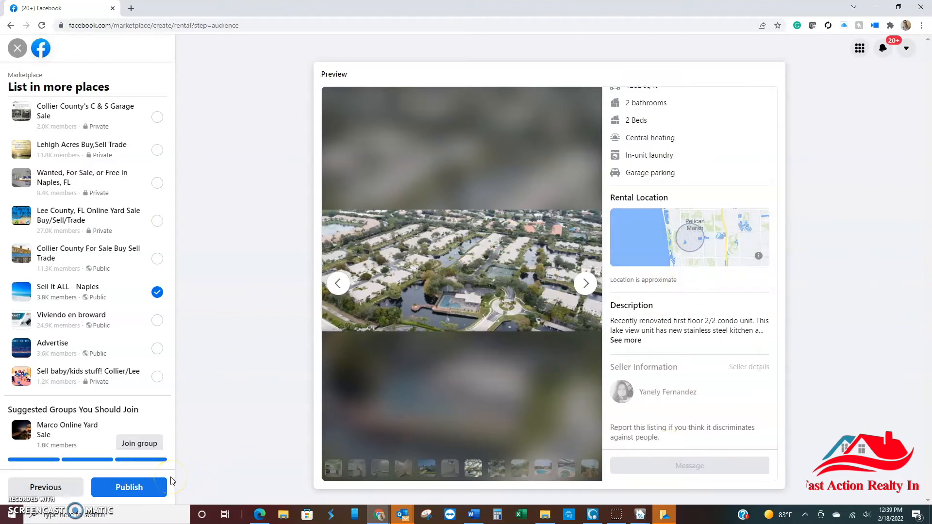
Step: Publish the apartment listing and close the two open Marketplace chat conversations
left_click(119, 489)
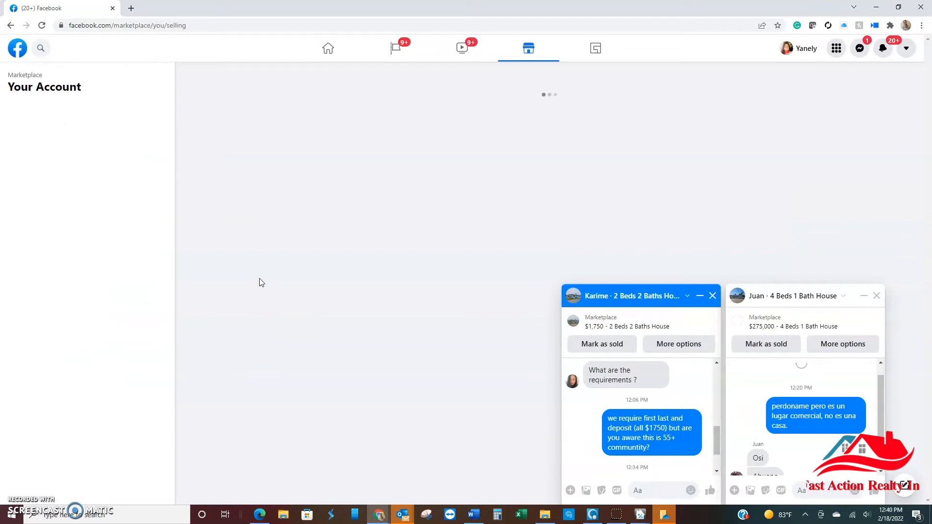
left_click(712, 295)
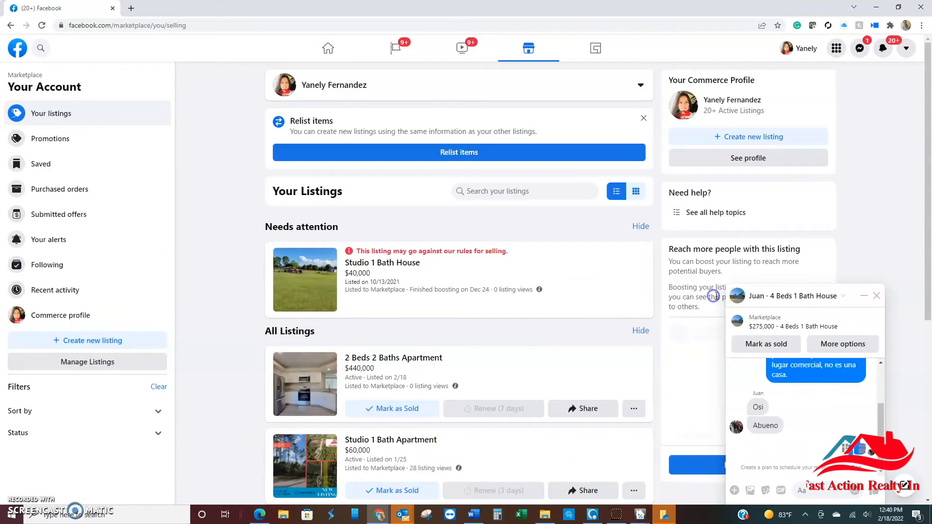
left_click(877, 296)
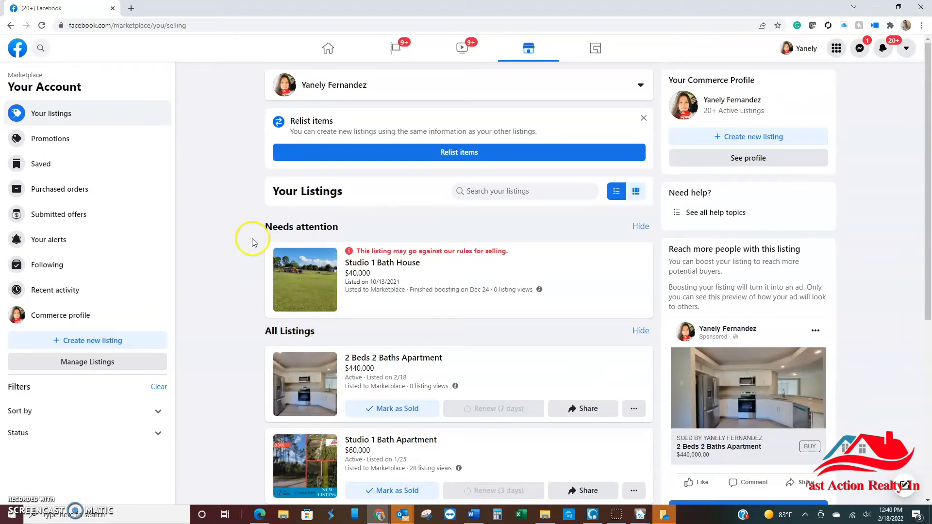
Step: Go to the Facebook home feed, open Marketplace from there and find the new apartment among your account's listings
left_click(327, 47)
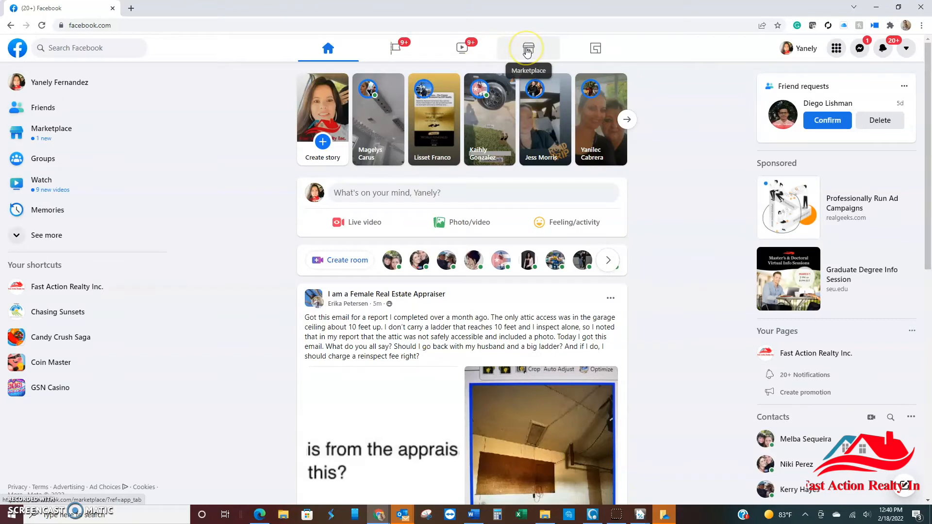
left_click(527, 51)
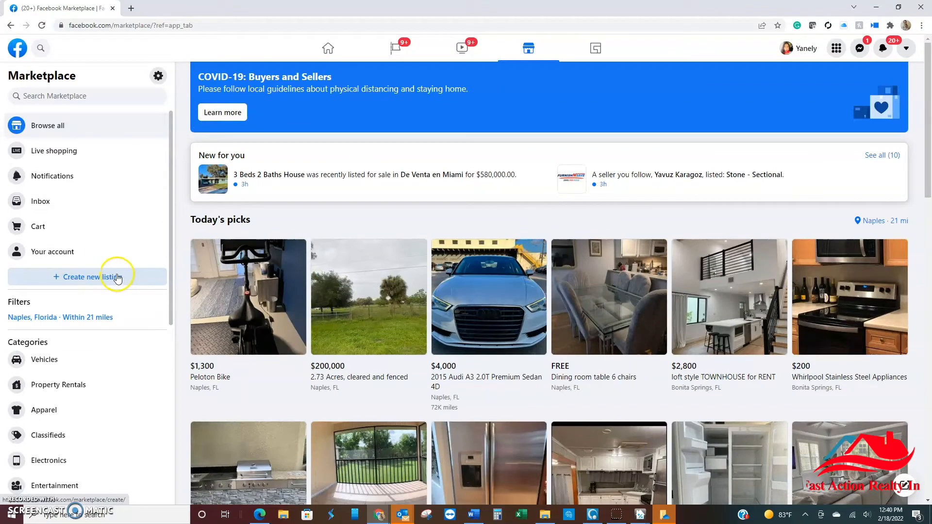
left_click(52, 253)
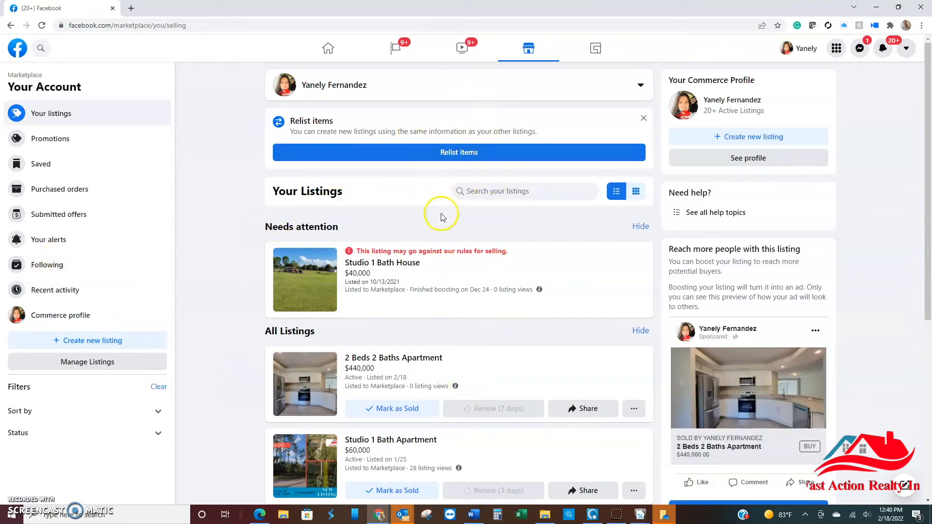
scroll(441, 215, "down", 3)
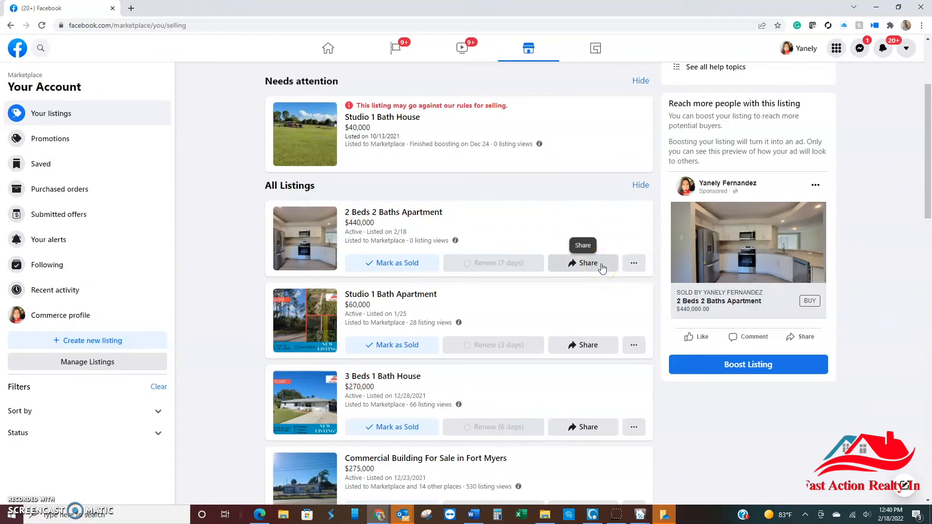
Step: Examine the management options of the $440,000 2 Beds 2 Baths Apartment listing, and dismiss them
left_click(640, 264)
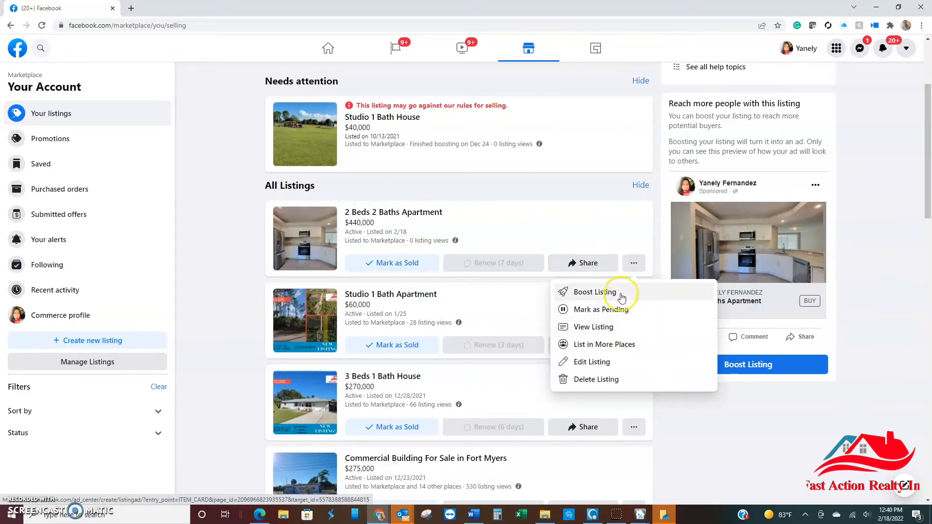
left_click(625, 312)
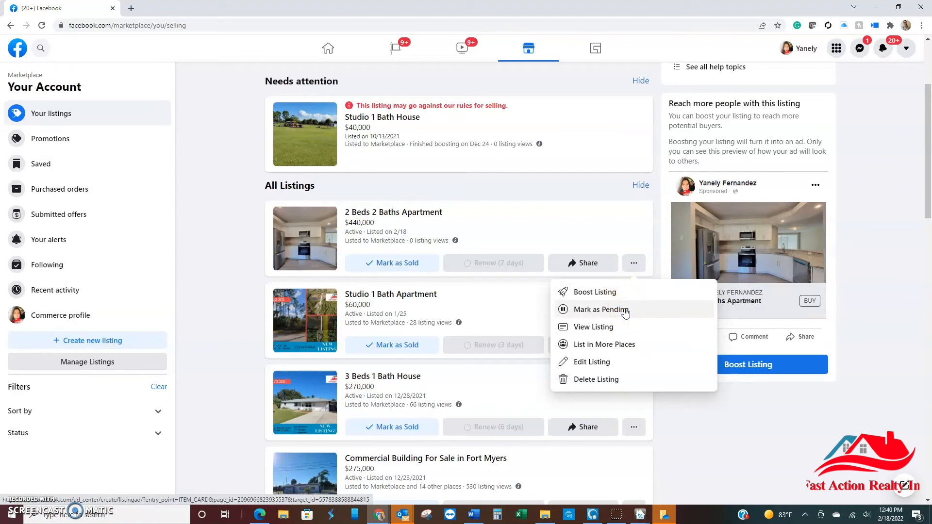
left_click(596, 366)
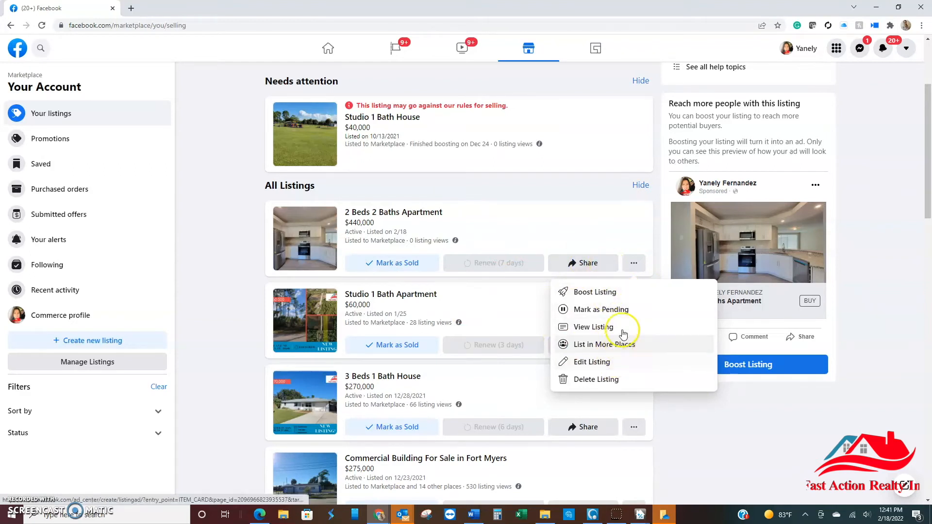
left_click(615, 243)
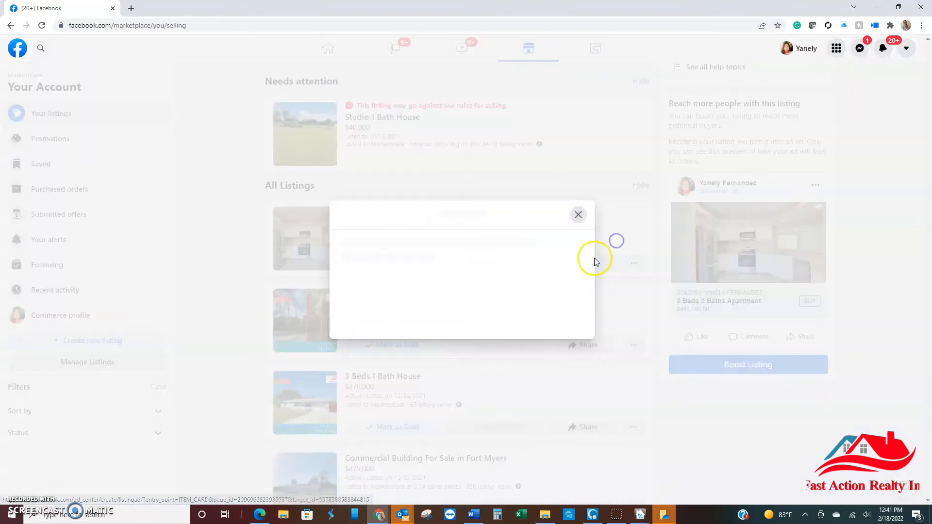
left_click(653, 92)
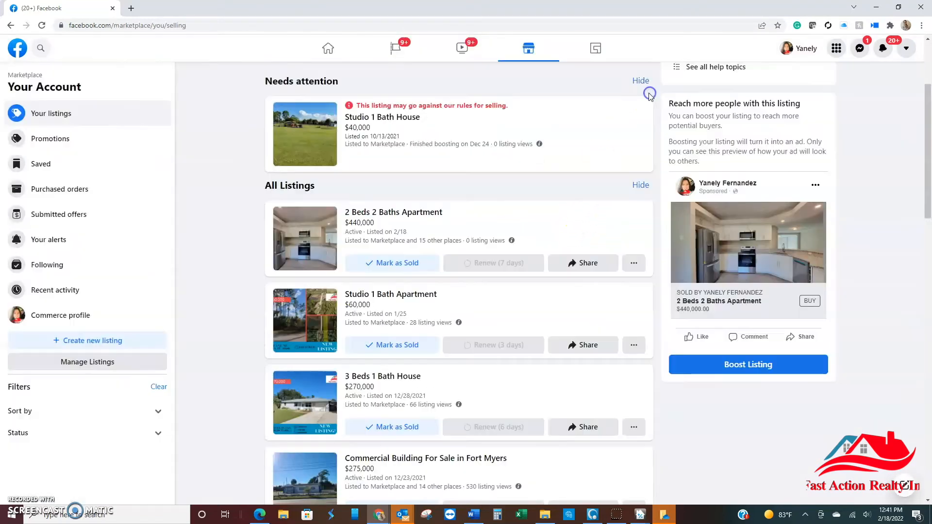
Step: Copy the share link of the $440,000 2 Beds 2 Baths Apartment listing
left_click(584, 273)
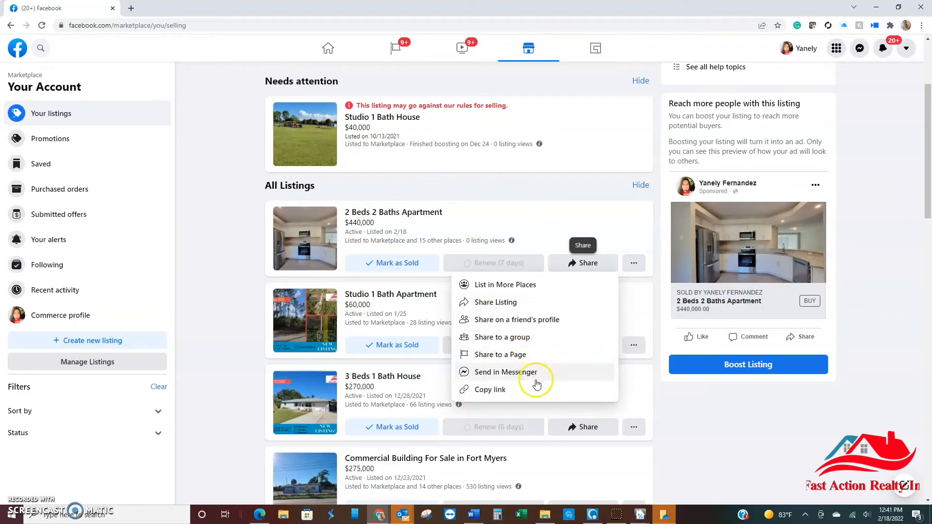
left_click(507, 393)
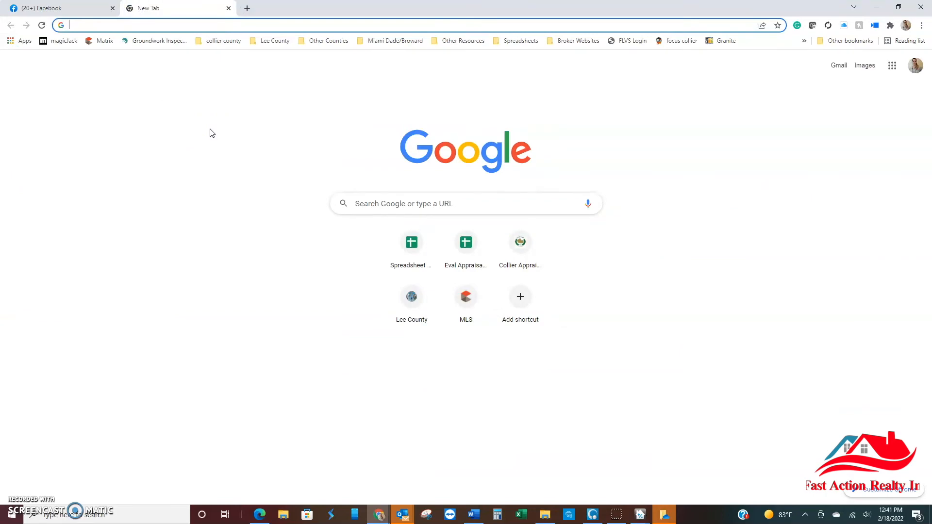
type("twi")
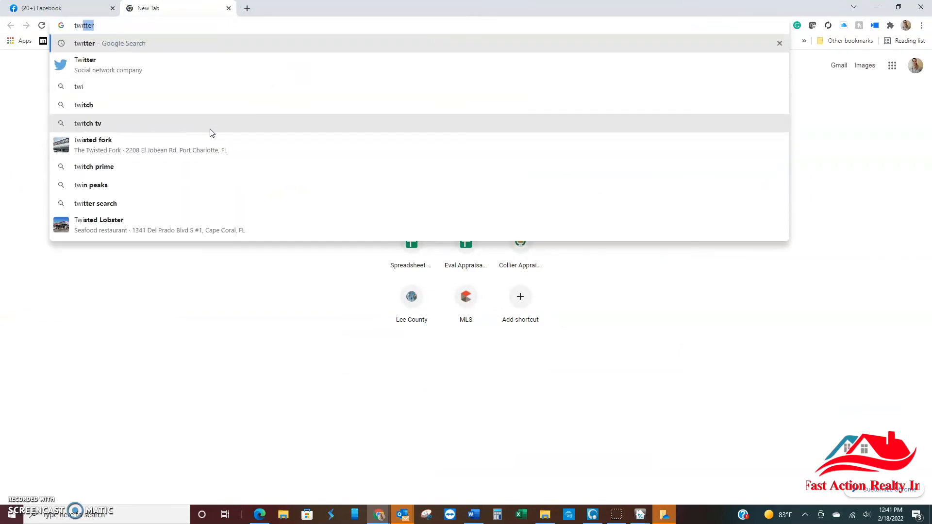
key("Return")
left_click(128, 145)
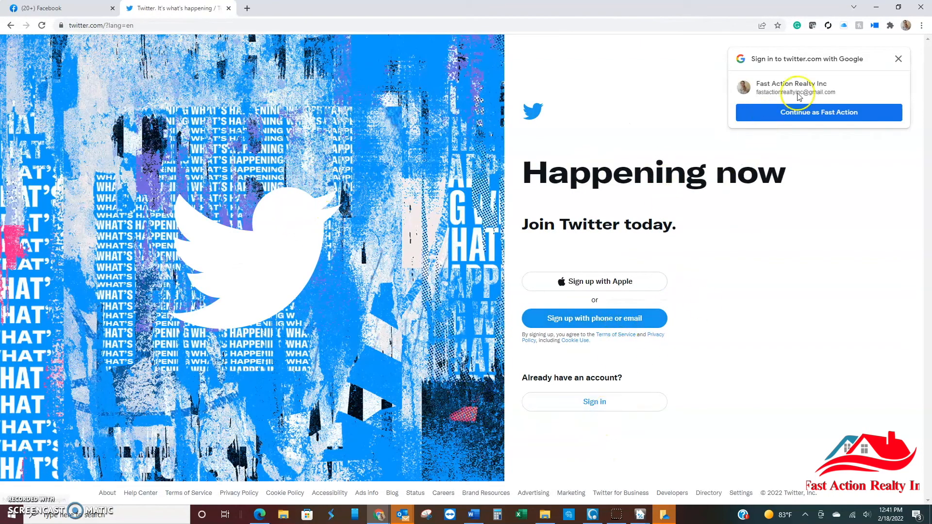
left_click(899, 59)
left_click(582, 408)
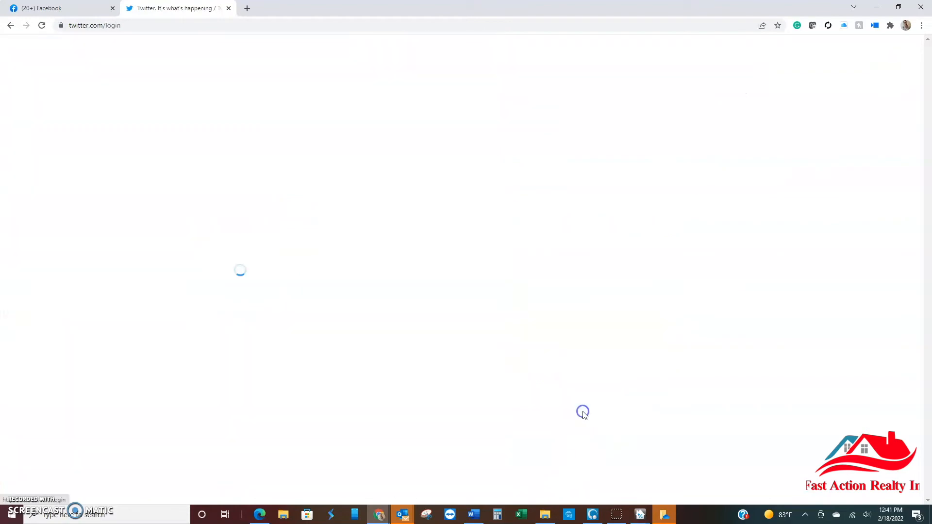
left_click(520, 152)
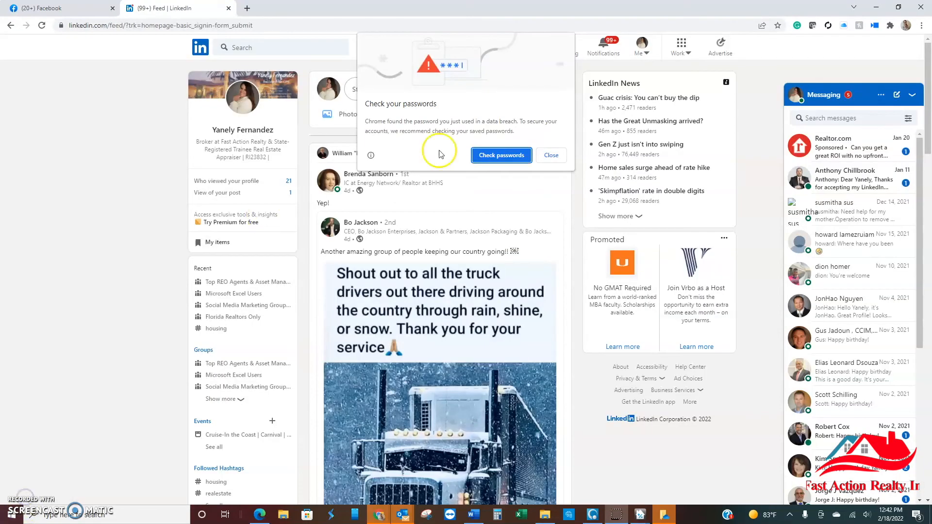
Step: Switch to LinkedIn and start a new post containing the copied Marketplace listing link
left_click(551, 156)
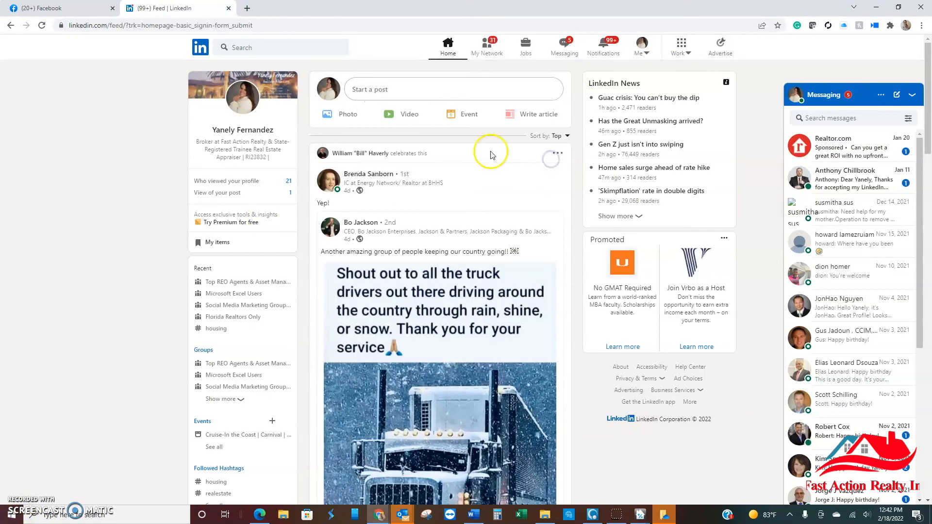
left_click(396, 90)
left_click(414, 129)
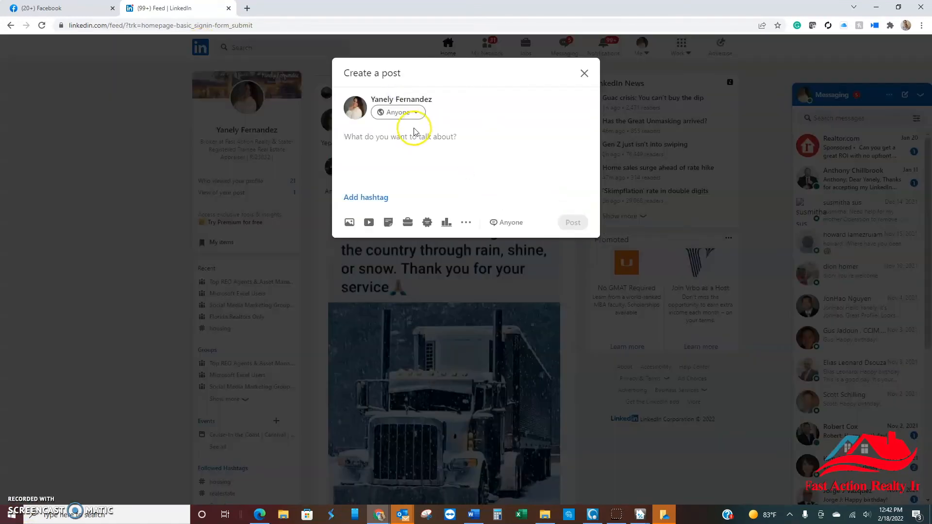
key("ctrl+v")
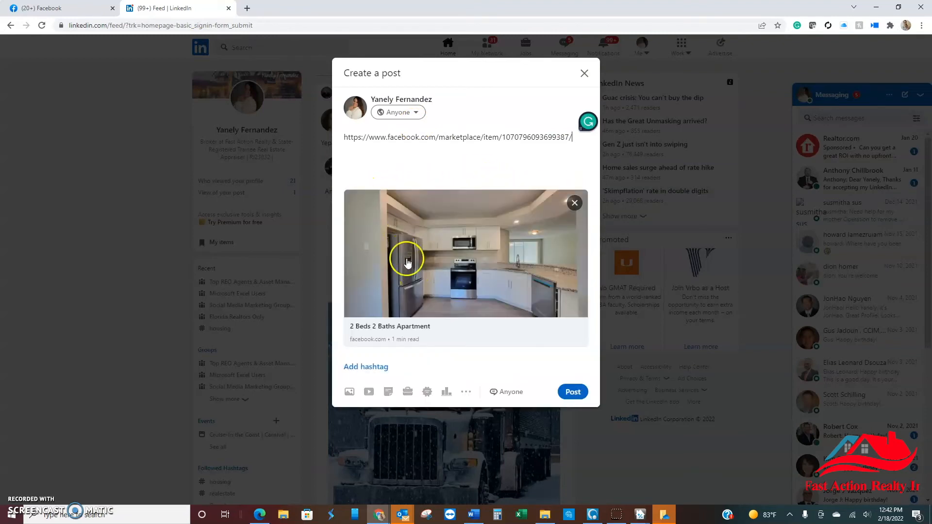
Step: Replace the post's link text with "New first floor unit, completely renovated in Naples at $440,000. Contact me for more details." and the contact phone number
left_click_drag(574, 138, 336, 134)
key("ctrl+c")
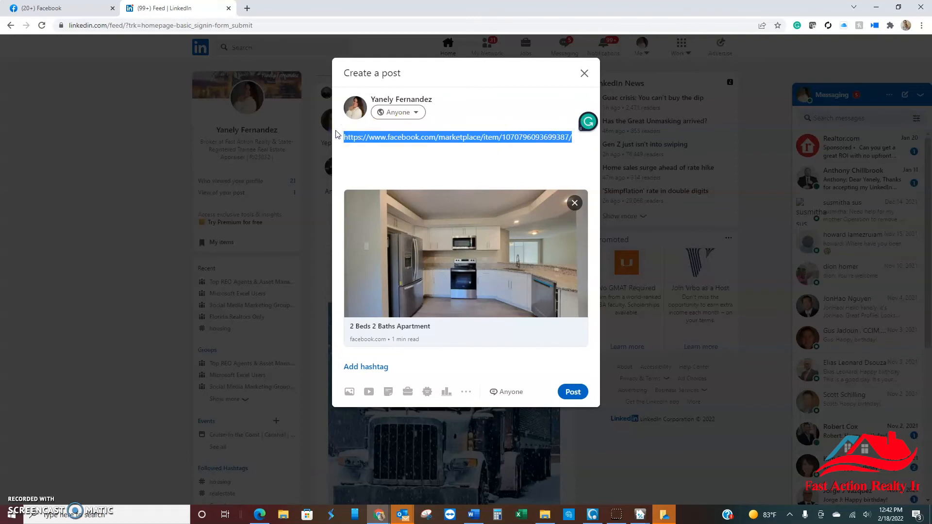
type("New")
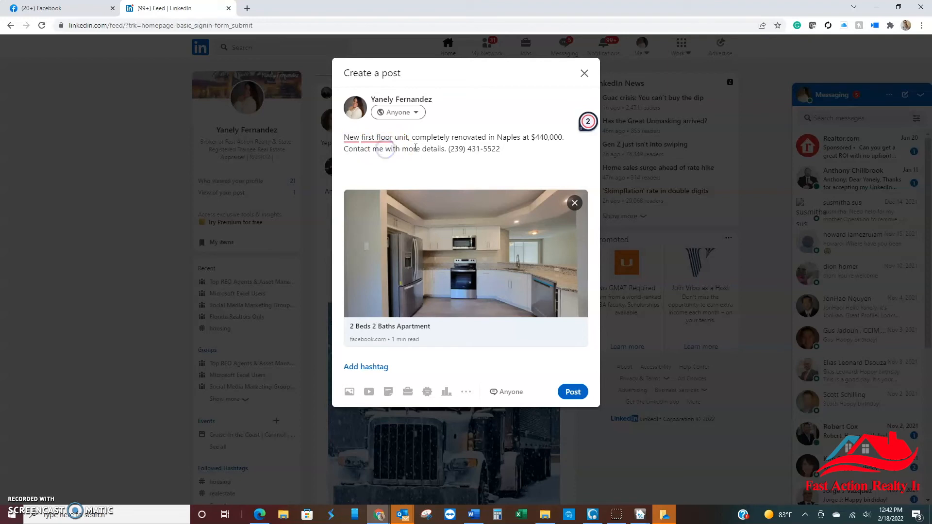
type("for")
key("Delete")
key("Delete")
key("Delete")
key("Delete")
key("Delete")
left_click(343, 152)
left_click(358, 139)
left_click(499, 168)
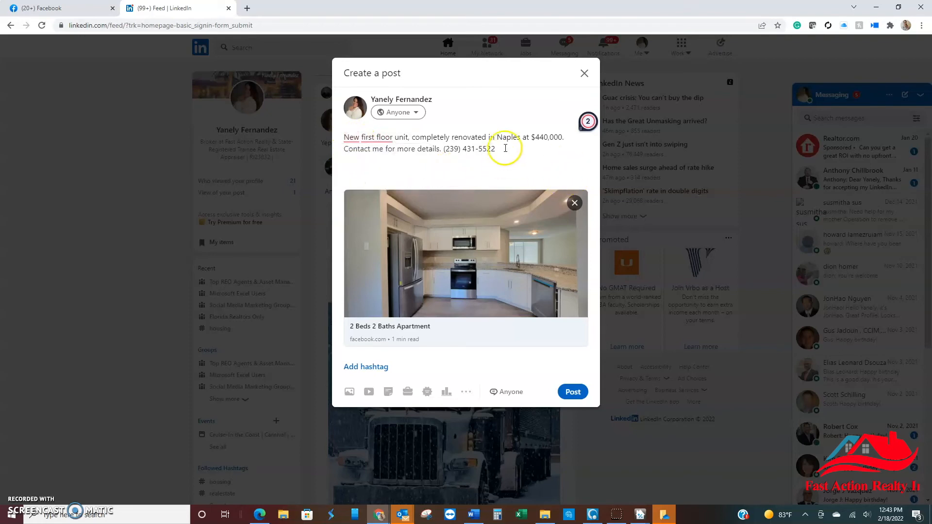
Step: Append the hashtag #newlisting to the end of the LinkedIn post's text
left_click(577, 391)
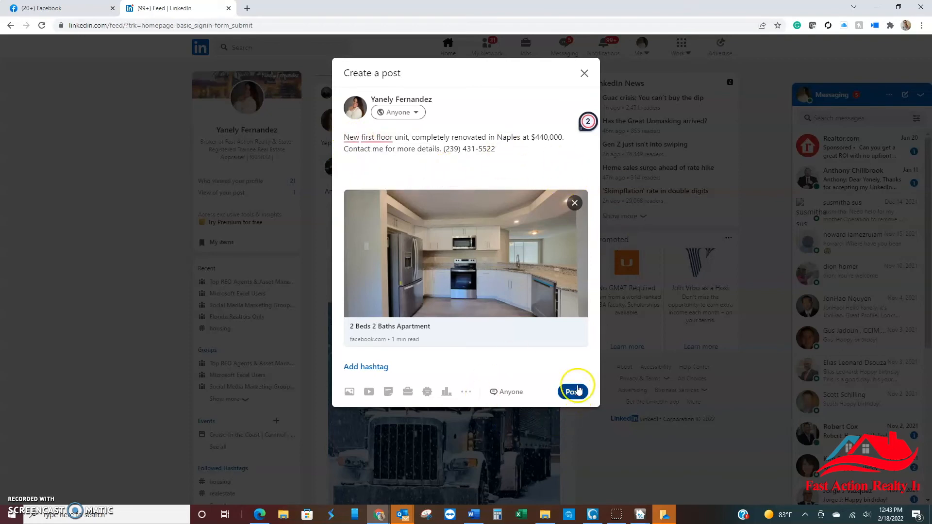
type("#newlisting")
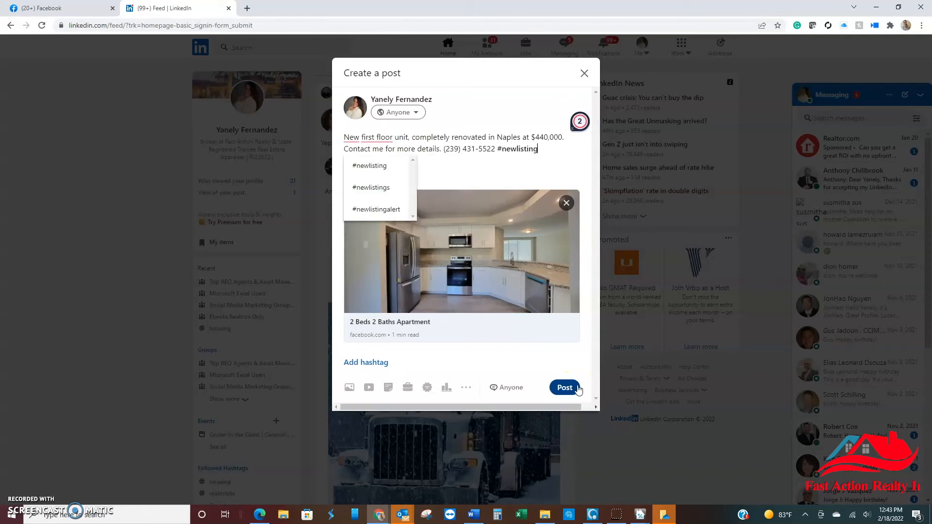
left_click(369, 165)
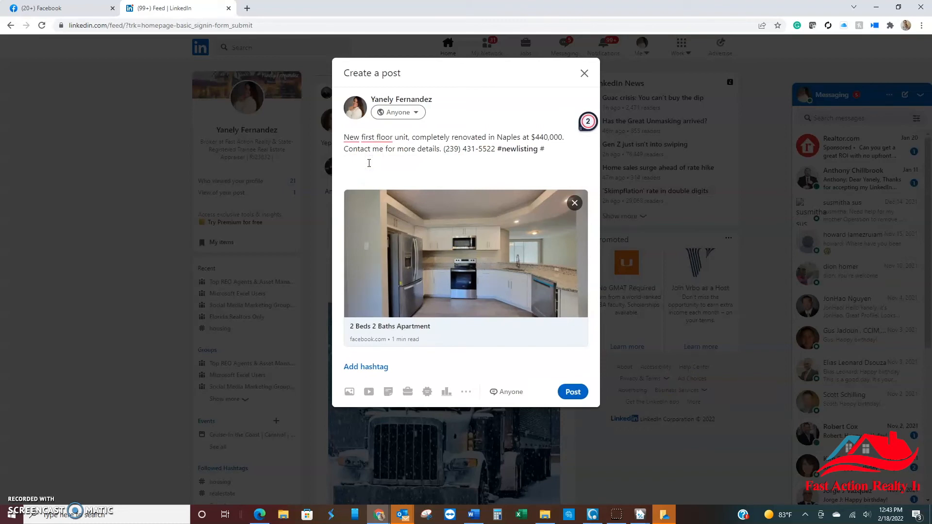
Step: Add the hashtag #condoforsale to the LinkedIn post's text and publish the post
type("#condofor")
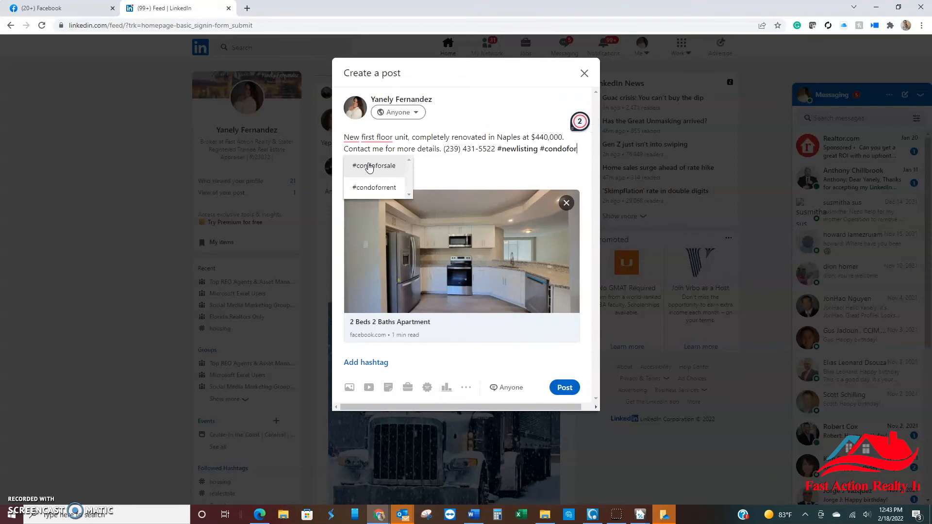
type("sal")
left_click(377, 177)
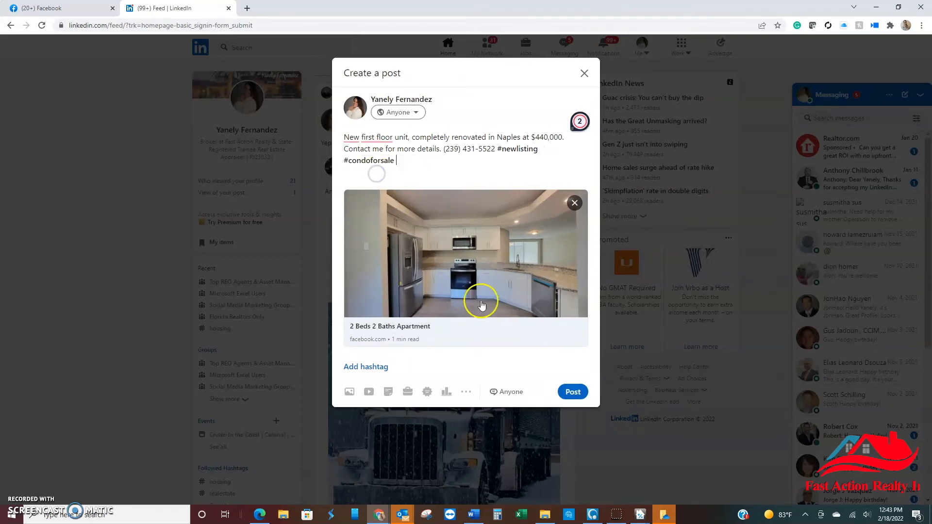
left_click(579, 396)
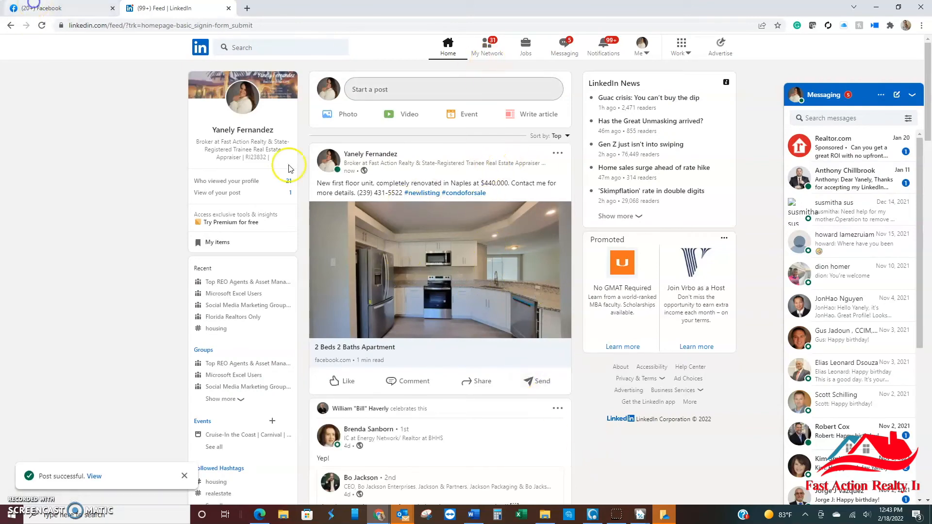
Step: Switch to Facebook and start sharing the $440,000 2 Beds 2 Baths Apartment listing to the SWFL OPEN HOUSES group
left_click(36, 8)
left_click(589, 266)
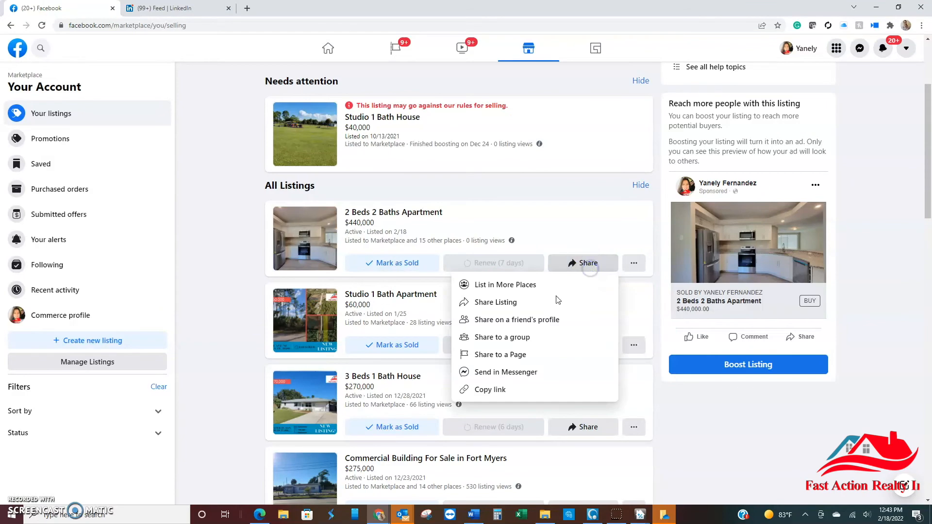
left_click(529, 342)
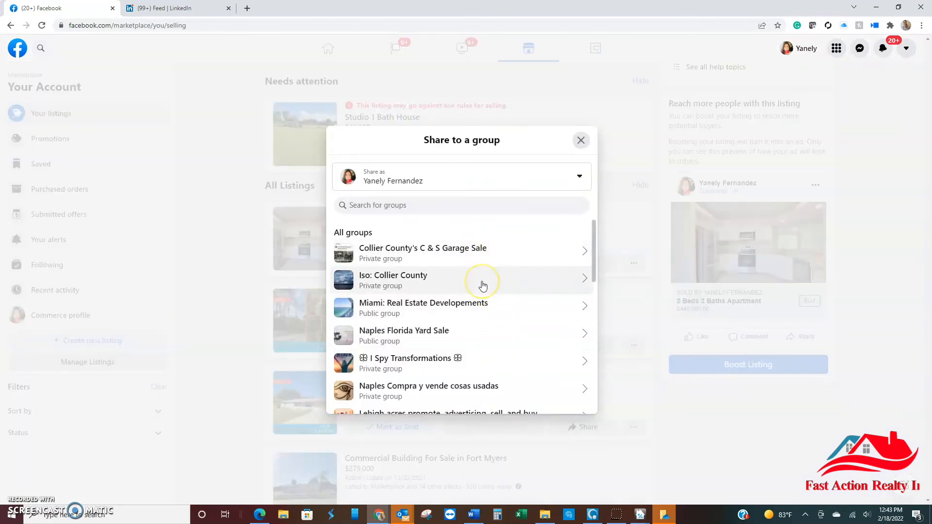
scroll(442, 320, "down", 10)
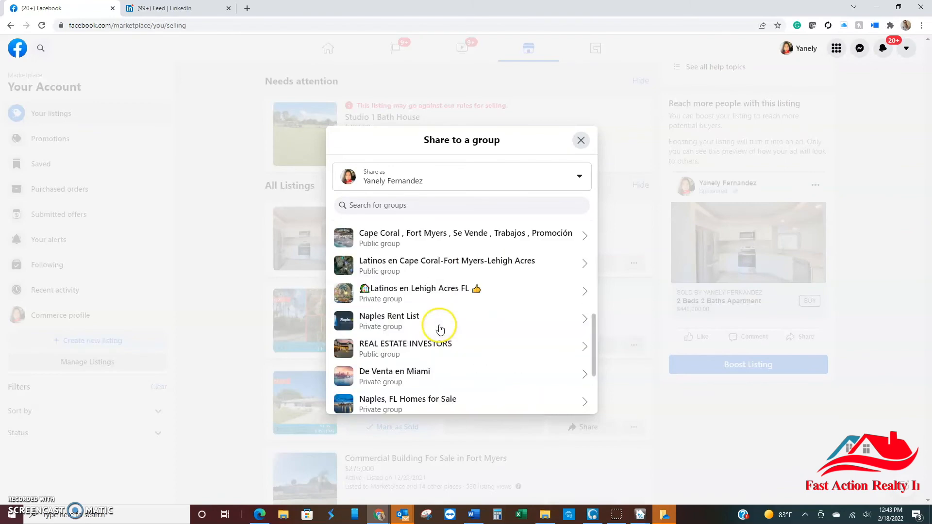
scroll(446, 348, "down", 5)
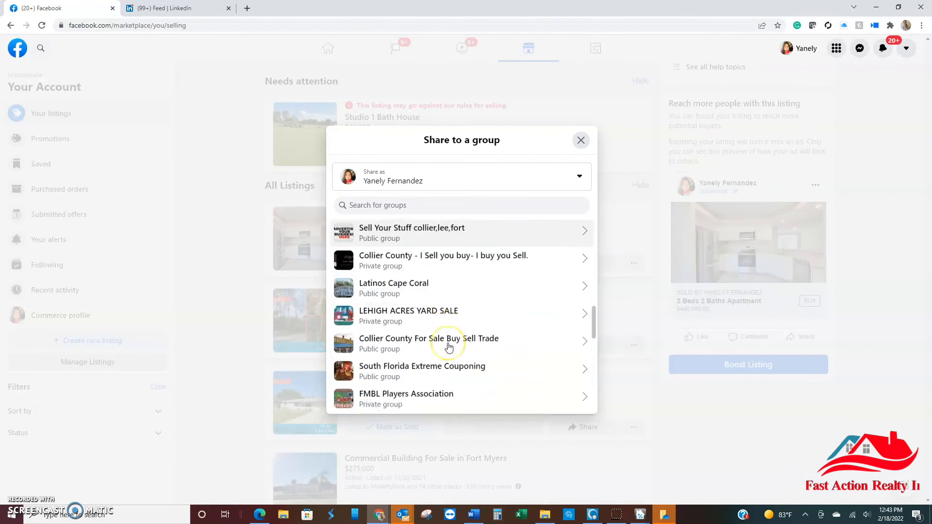
scroll(447, 347, "down", 5)
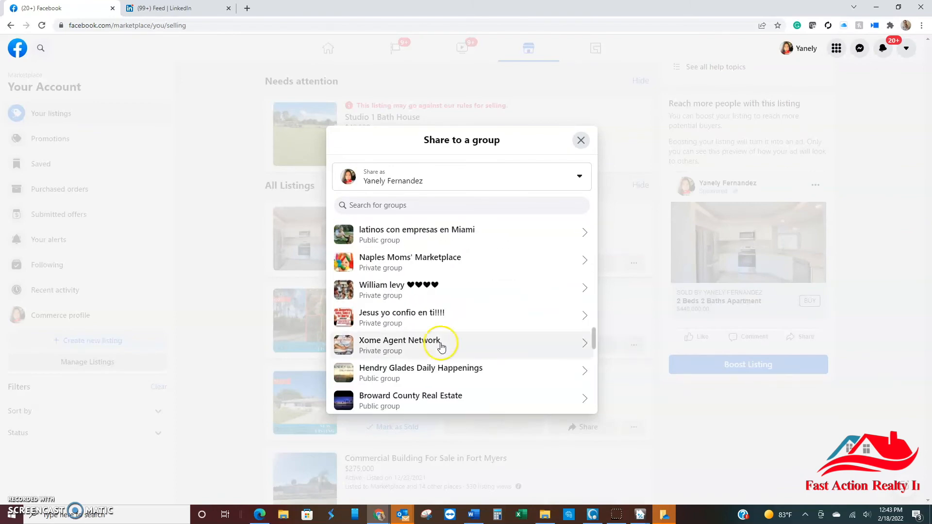
scroll(442, 345, "down", 5)
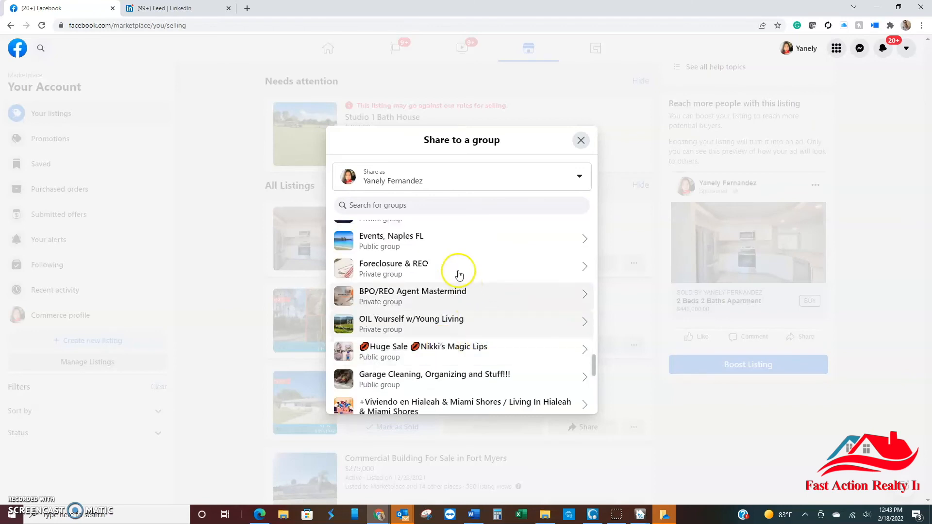
scroll(457, 272, "down", 5)
scroll(456, 272, "down", 3)
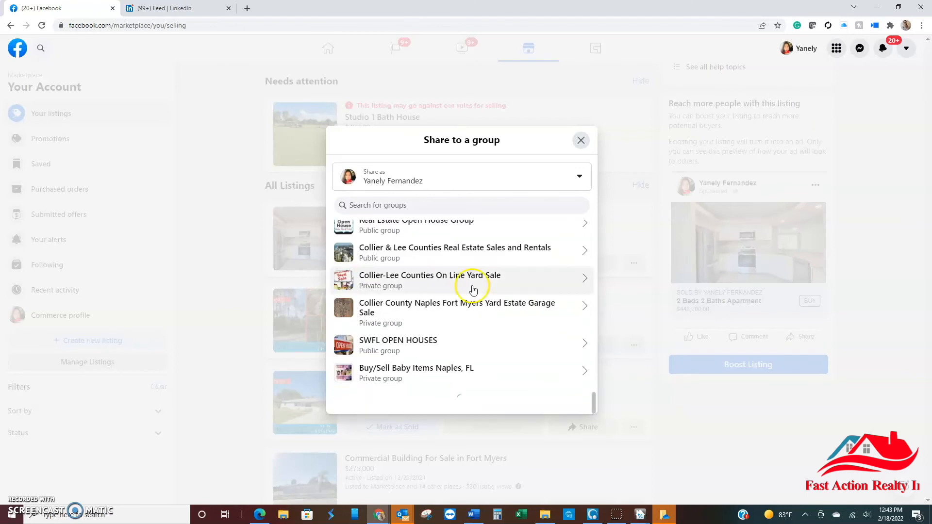
left_click(442, 344)
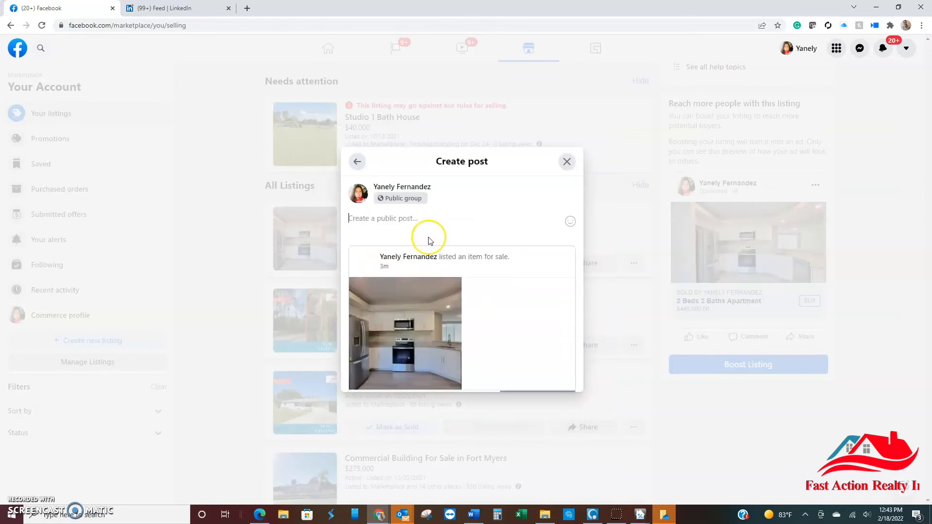
key("ctrl+v")
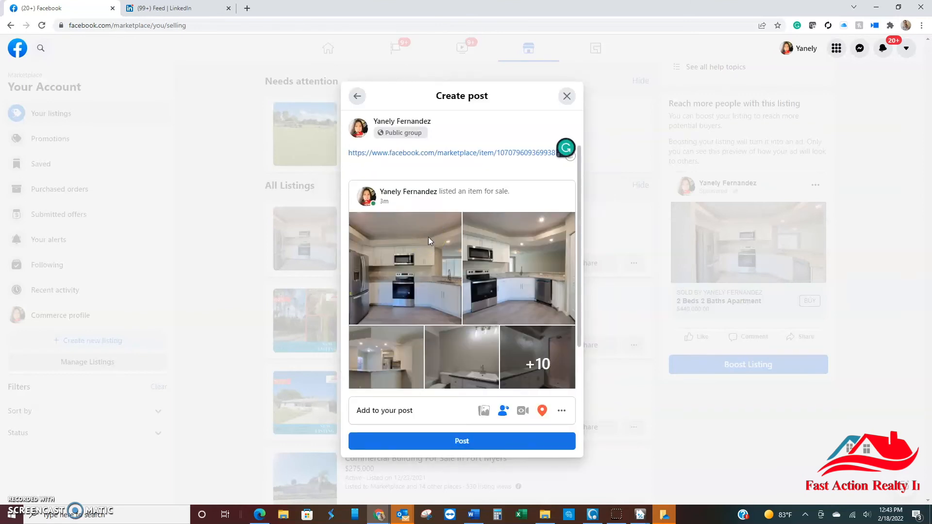
key("ctrl+a")
key("BackSpace")
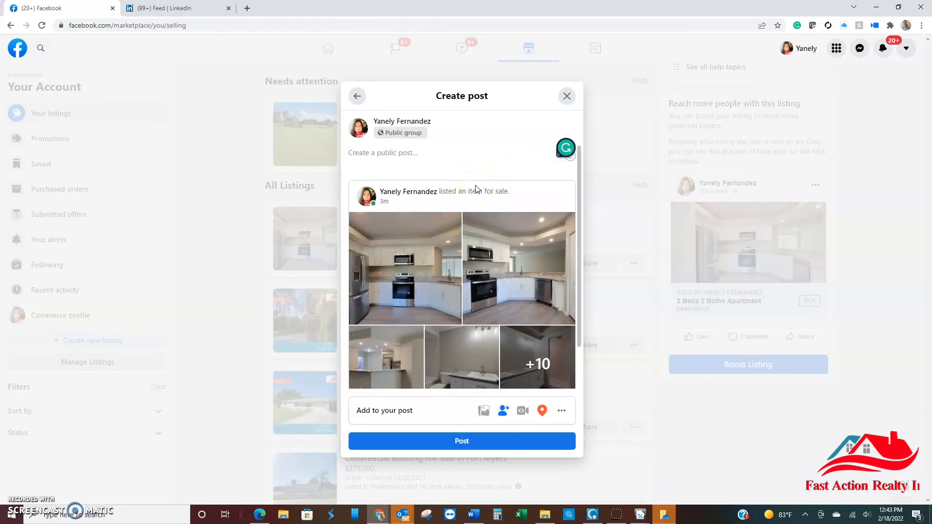
Step: Write "New condo! $440,000" as the group post's text and publish it
type("New condo! $440,000")
left_click(490, 442)
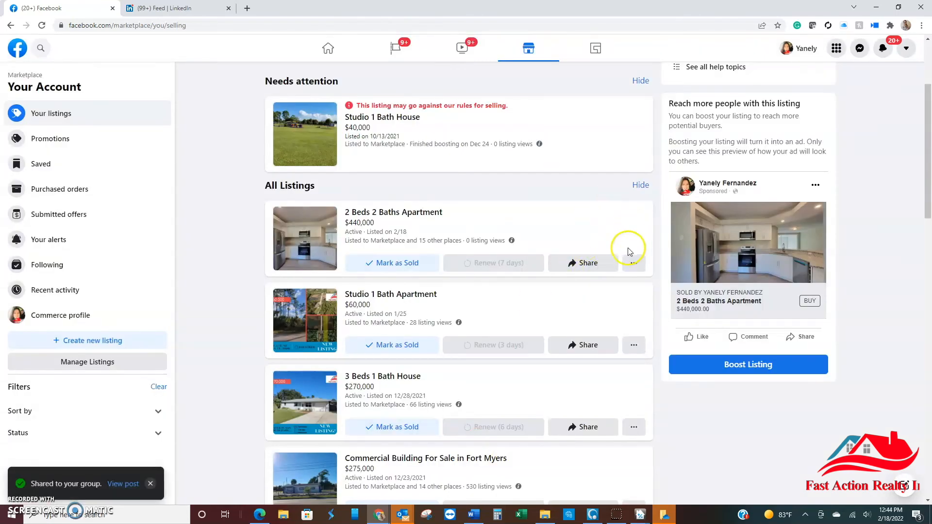
Step: Boost the $440,000 apartment listing with a $14.00 daily budget for a 3-day campaign and return to the listings
left_click(634, 263)
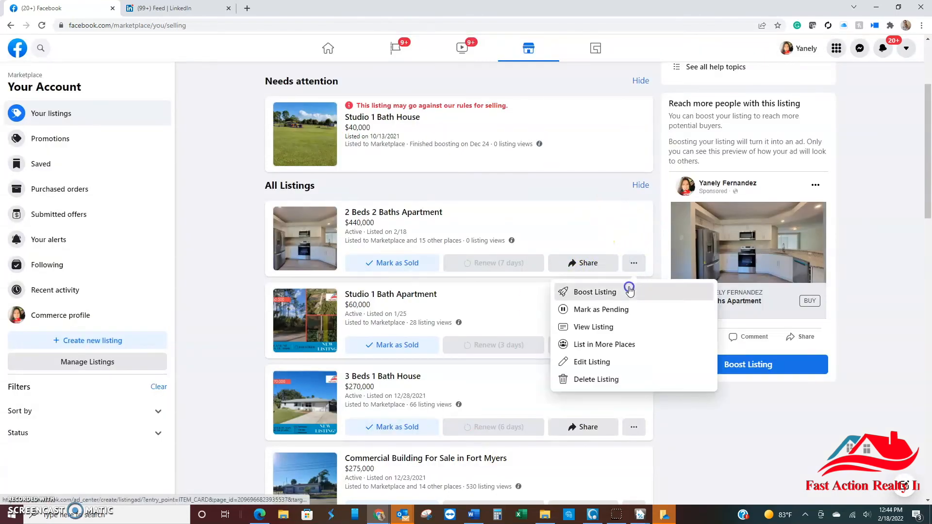
left_click(607, 292)
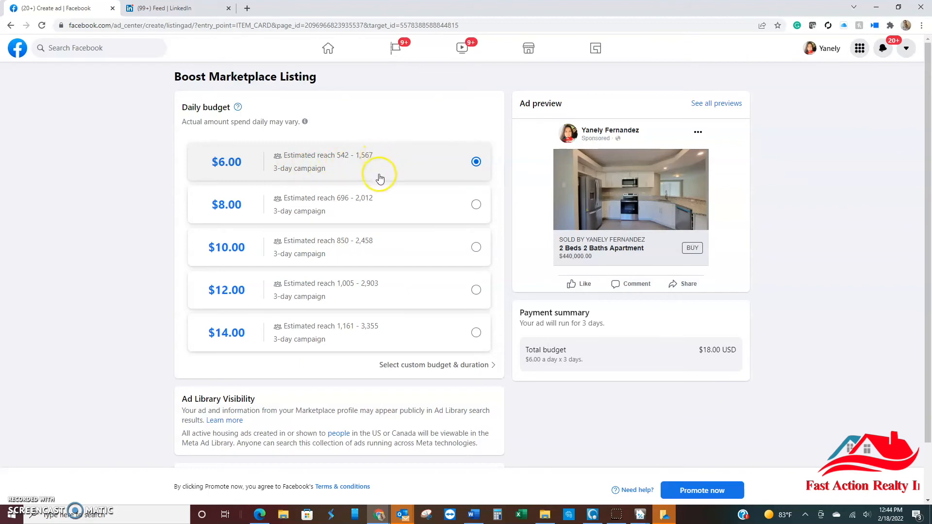
left_click(379, 336)
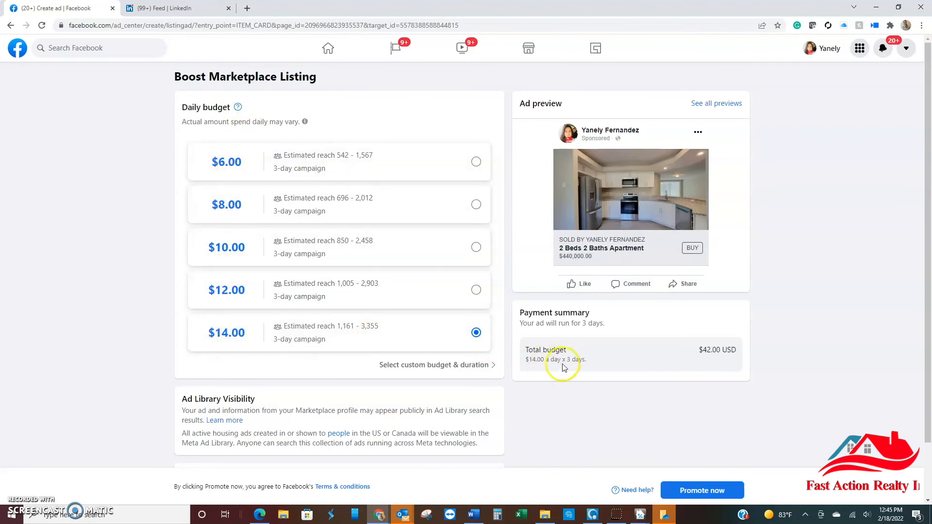
left_click_drag(704, 348, 737, 350)
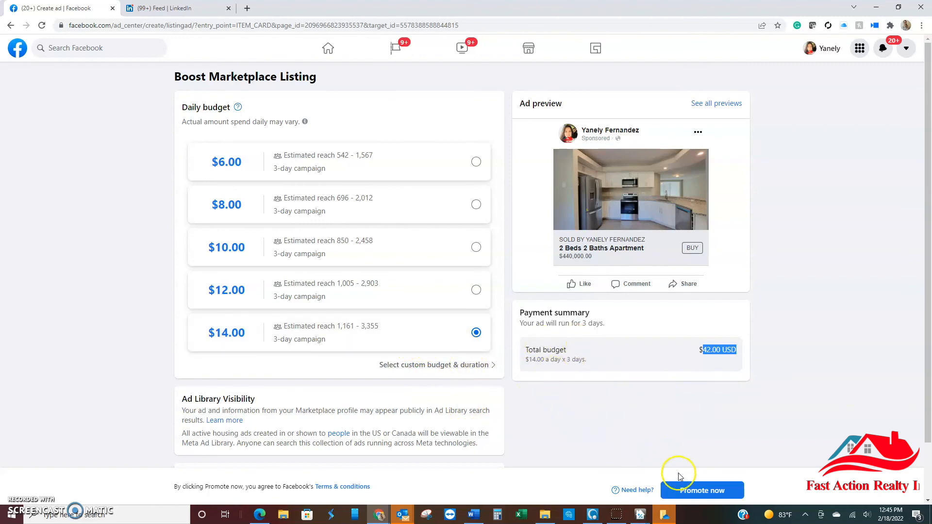
left_click(693, 492)
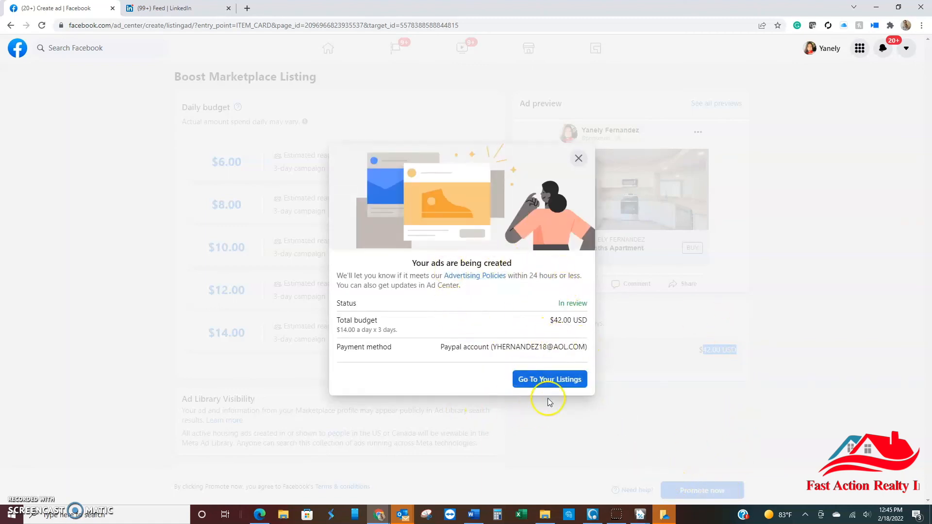
left_click(557, 384)
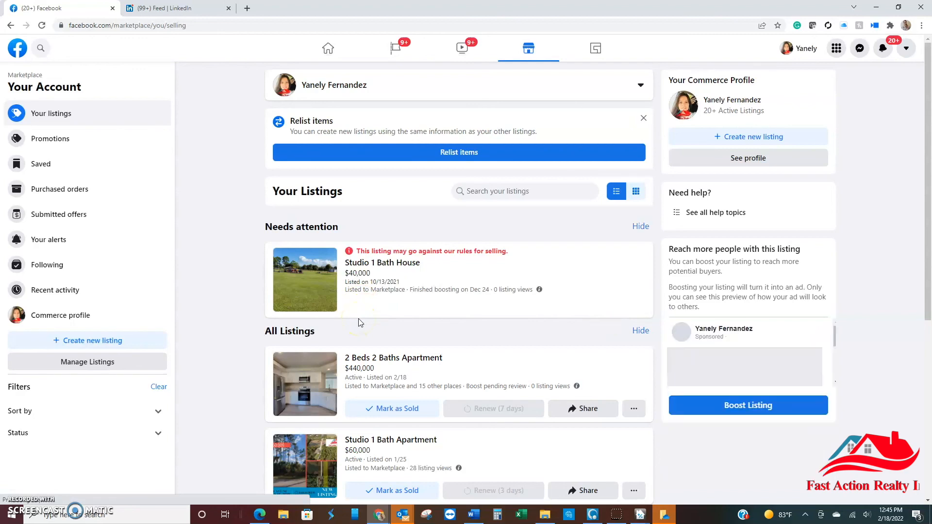
Step: Look over the Marketplace listings and the recent posts on the personal profile
scroll(367, 320, "down", 1)
scroll(345, 321, "up", 1)
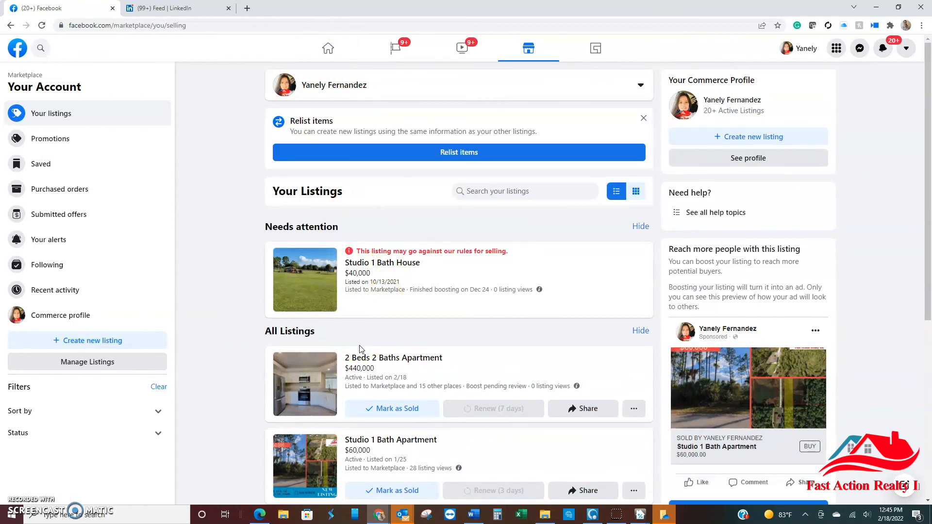
left_click(328, 48)
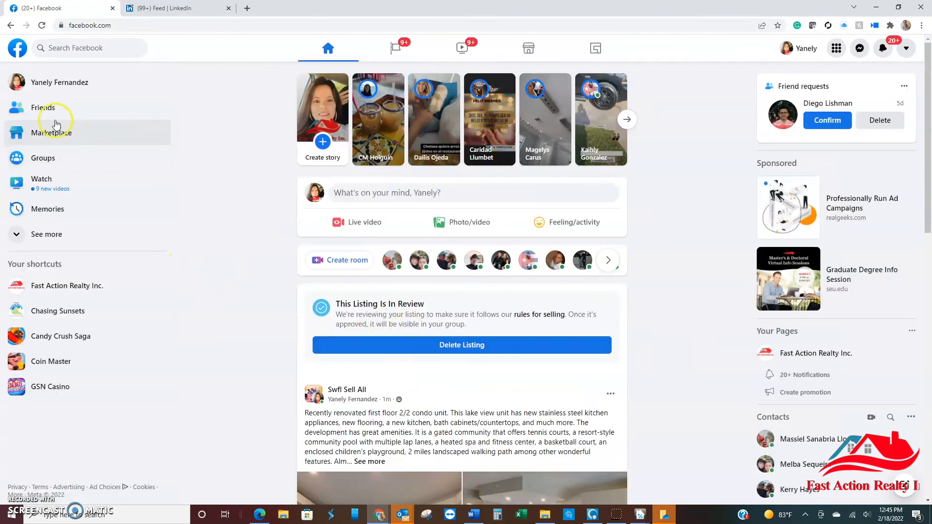
left_click(39, 83)
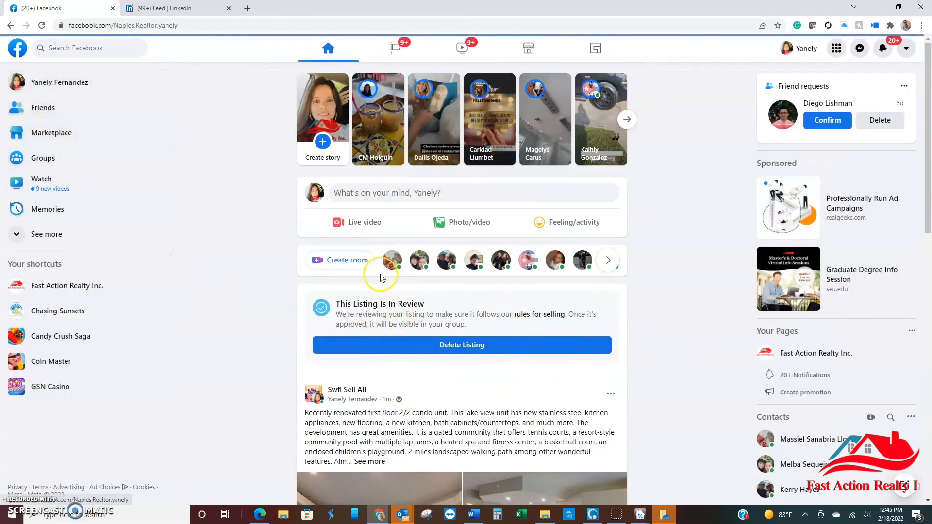
scroll(481, 300, "down", 3)
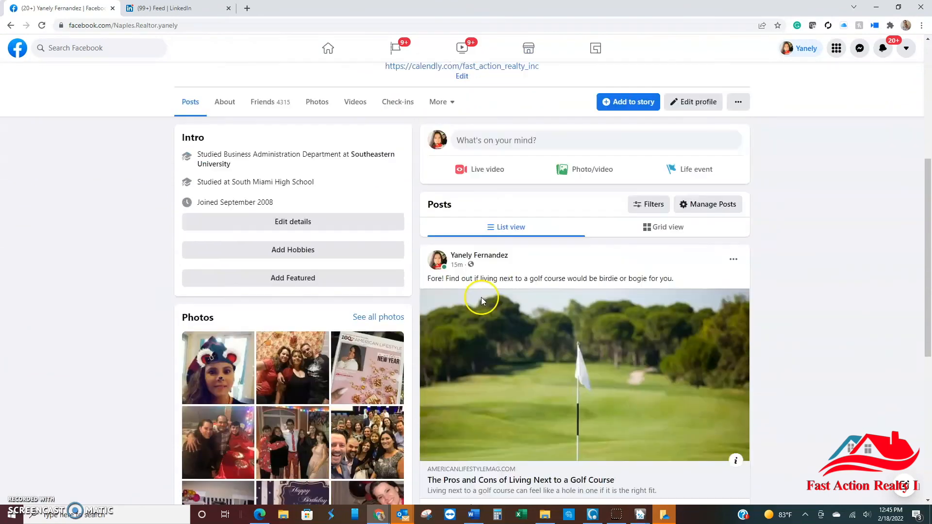
scroll(488, 258, "down", 2)
scroll(506, 315, "up", 4)
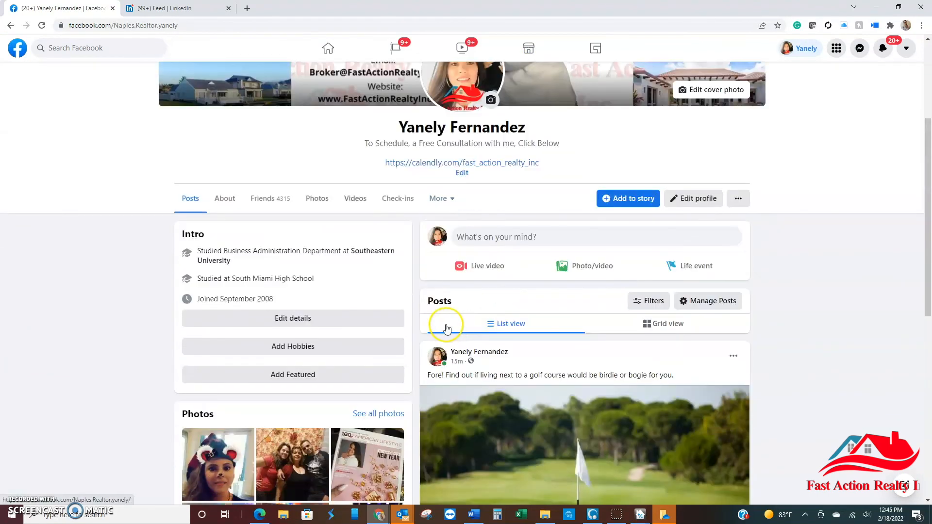
Step: Go to the Fast Action Realty Inc. page and start a post containing the copied Marketplace listing link
left_click(329, 54)
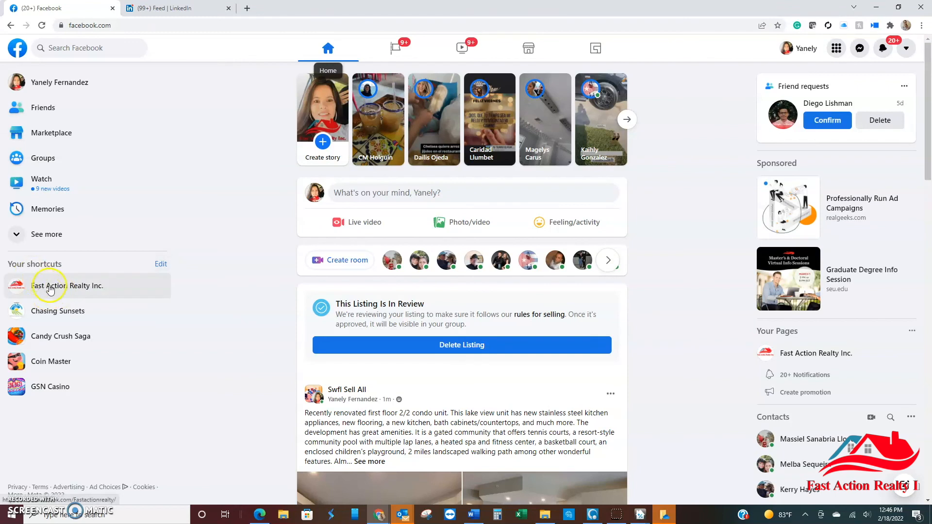
left_click(48, 290)
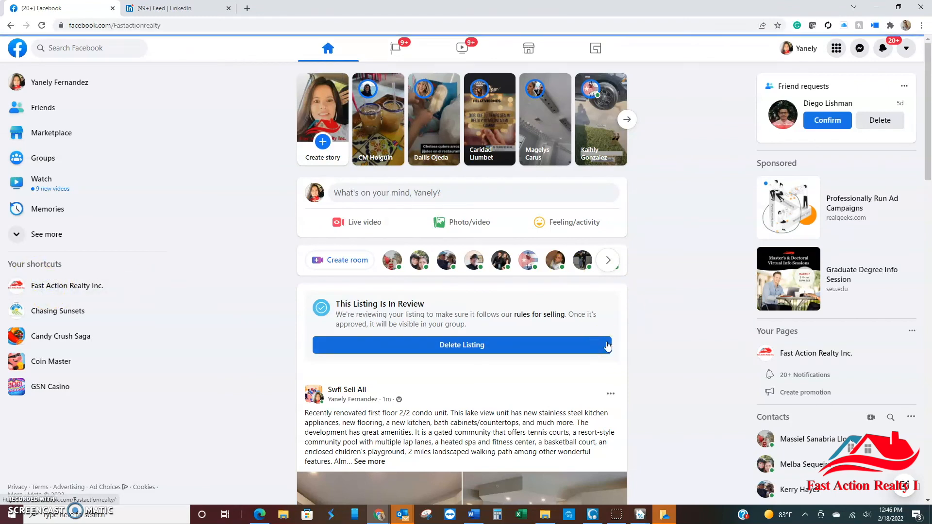
left_click(69, 286)
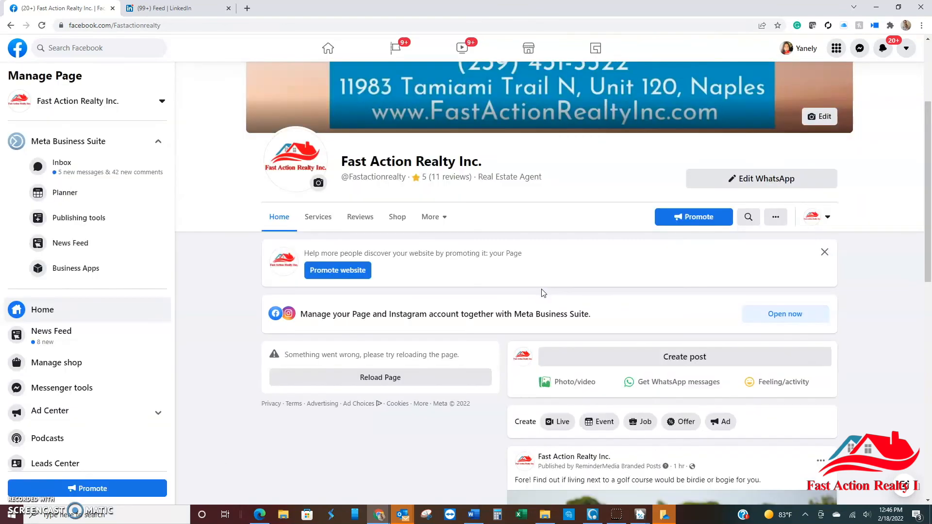
left_click(549, 286)
scroll(564, 280, "down", 3)
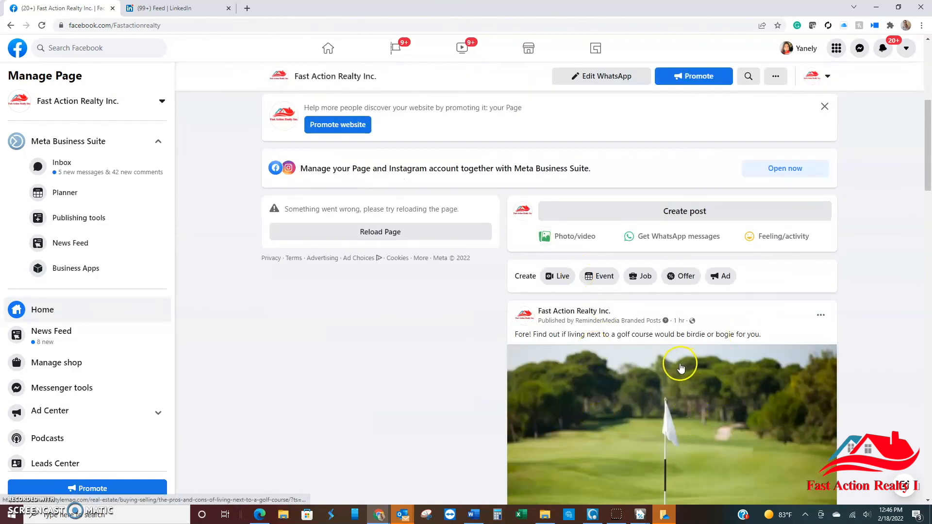
left_click(616, 215)
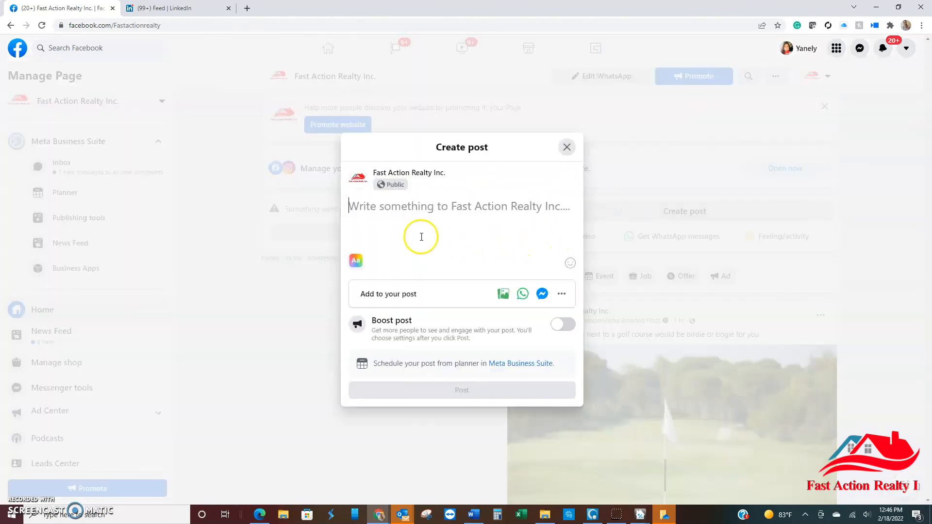
key("ctrl+v")
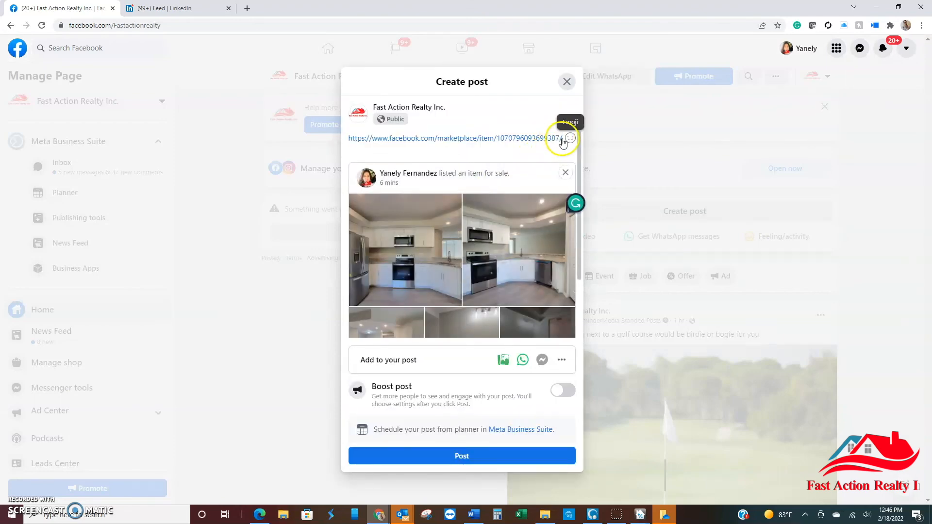
Step: Replace the link text in the page post with the filler text "New codnsjhdfkjh"
left_click_drag(559, 140, 264, 144)
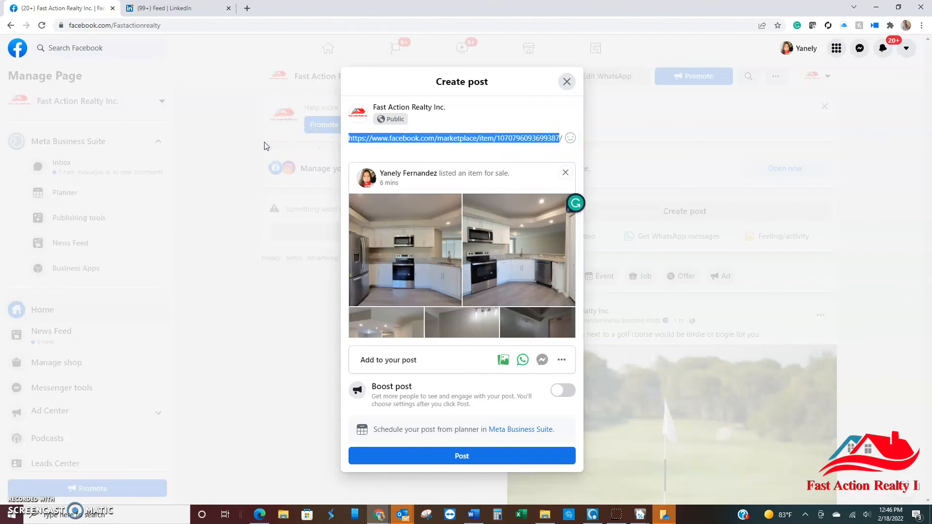
type("New codnsjhdfkjh/")
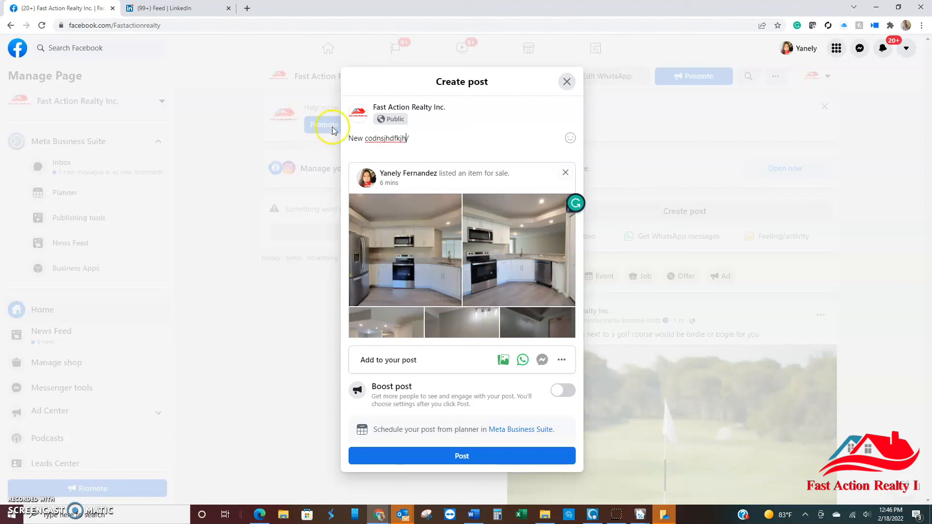
left_click(434, 139)
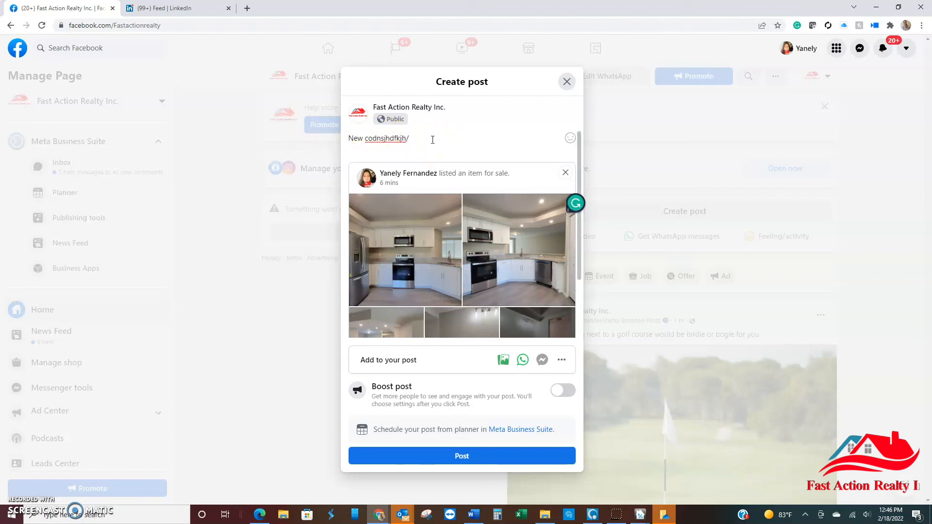